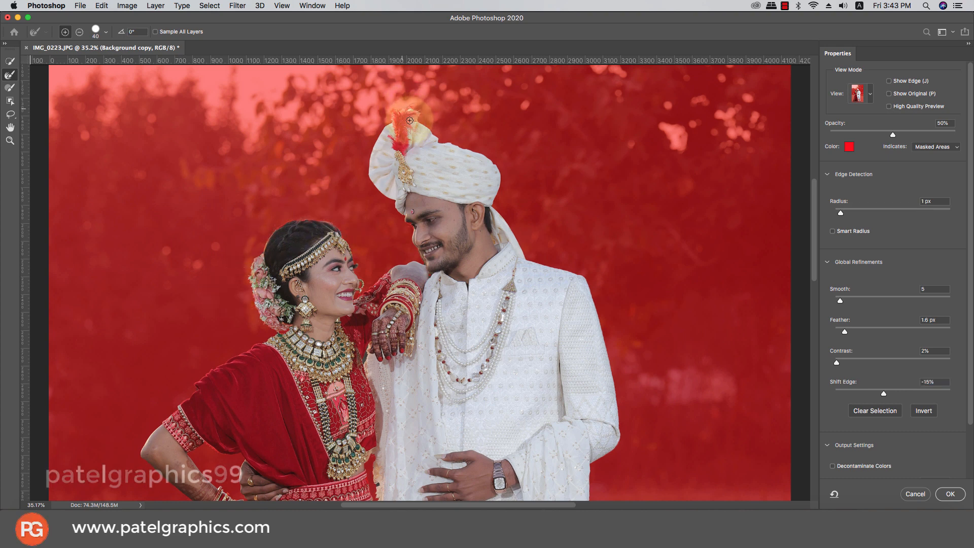
- Accept the refined selection of the couple and add it as a layer mask on the Background copy layer
left_click(950, 495)
scroll(575, 331, "down", 3)
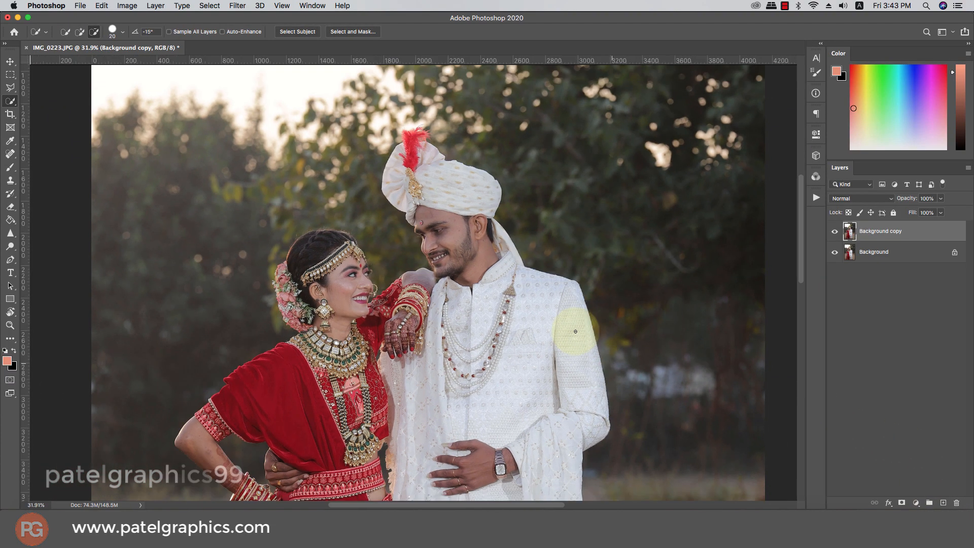
scroll(575, 331, "down", 3)
scroll(571, 330, "up", 1)
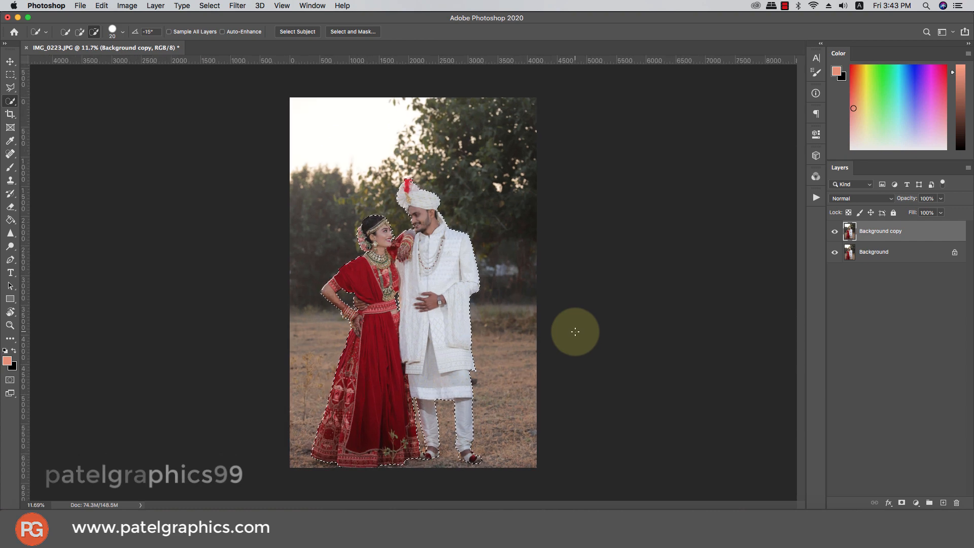
left_click(901, 502)
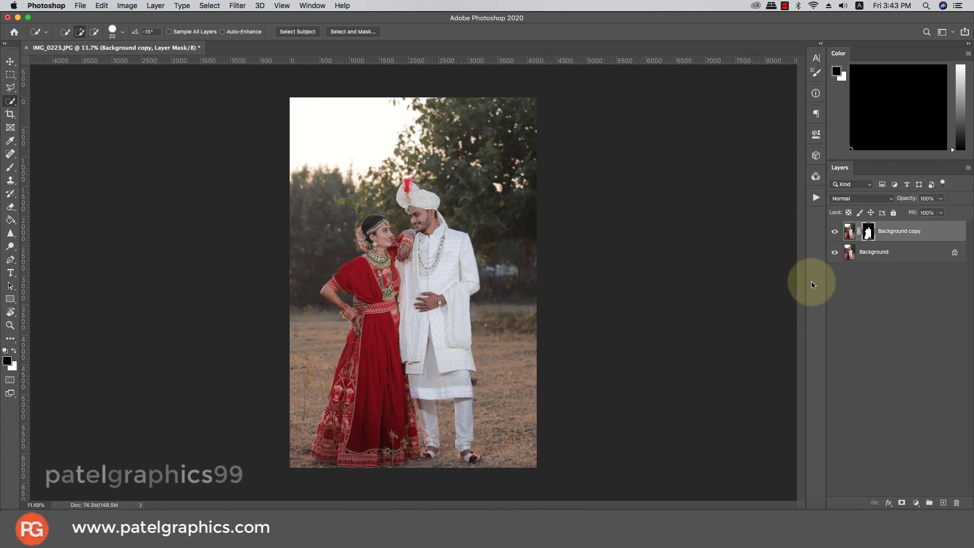
- Hide the original Background layer so only the masked couple shows, and check the cut-out's edges
left_click(834, 253)
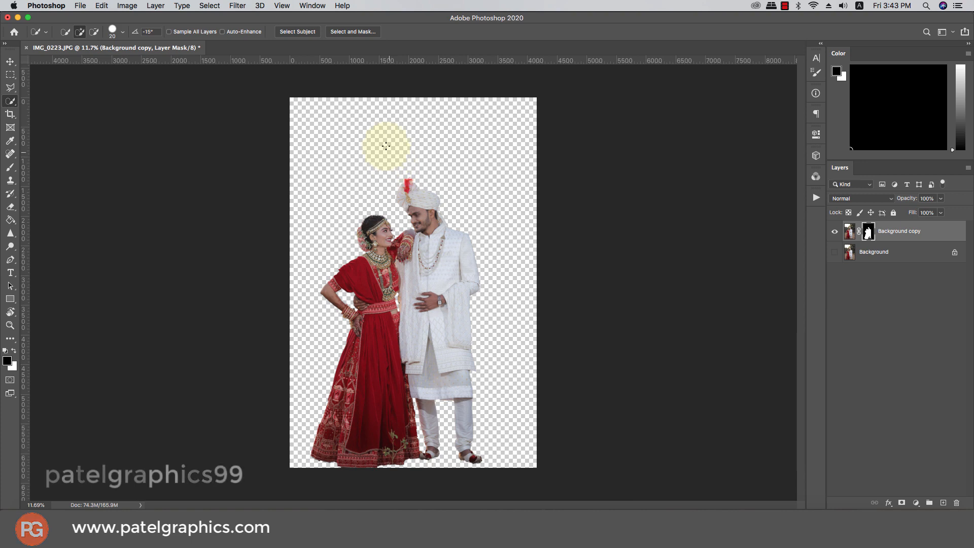
scroll(412, 165, "up", 8)
scroll(410, 189, "down", 5)
scroll(408, 204, "up", 2)
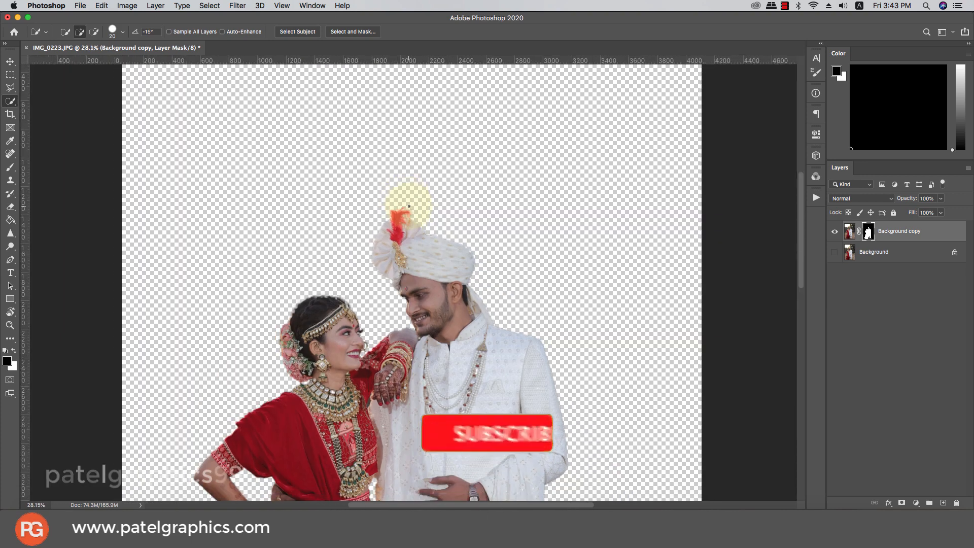
scroll(409, 207, "down", 5)
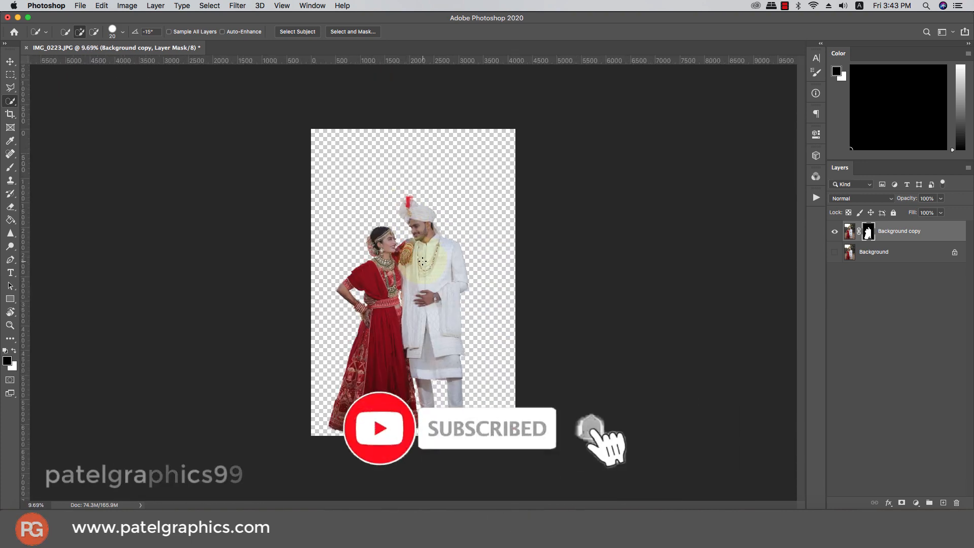
scroll(423, 262, "up", 2)
- Place the mort-832081.jpg sunset image from the wedding np folder and move its layer beneath Background copy
left_click(41, 528)
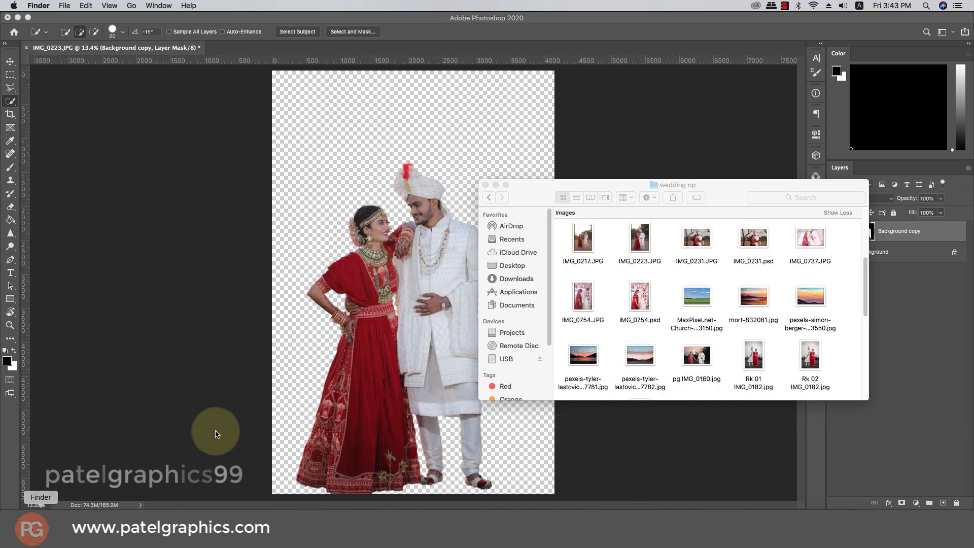
left_click_drag(744, 300, 339, 199)
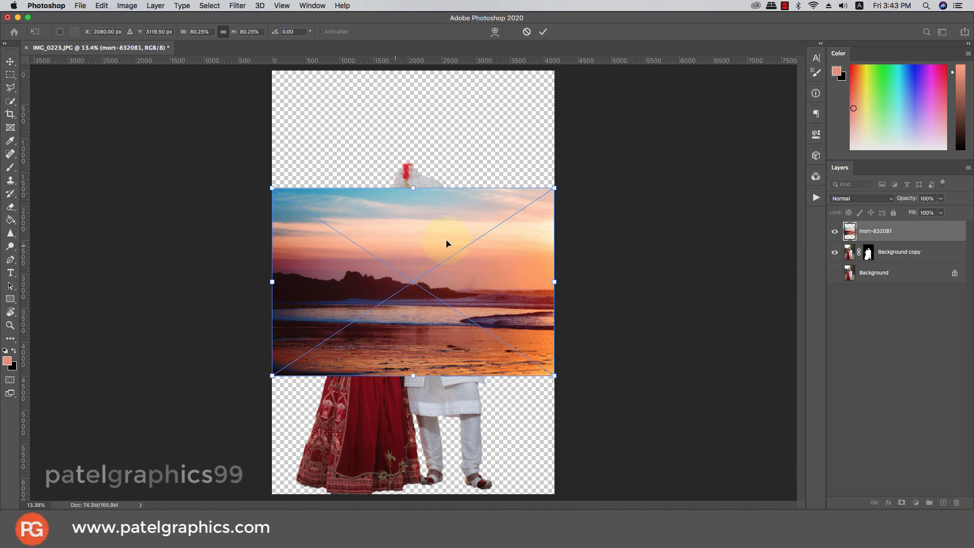
mouse_move(881, 228)
left_mouse_down()
mouse_move(885, 272)
mouse_move(878, 262)
left_mouse_up()
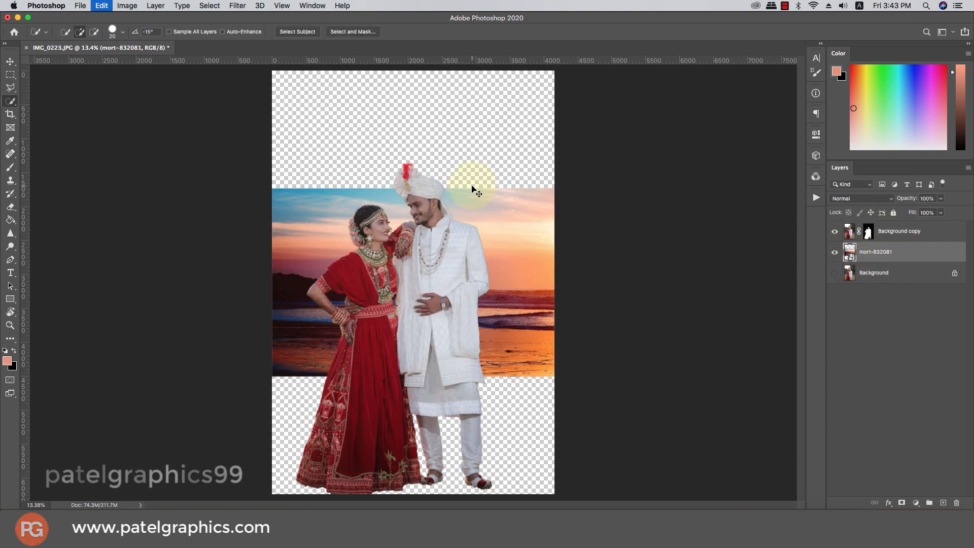
- Scale the sunset image to about 182% so it covers the canvas, with its centre near X 565 px
key("super+t")
scroll(533, 254, "down", 3)
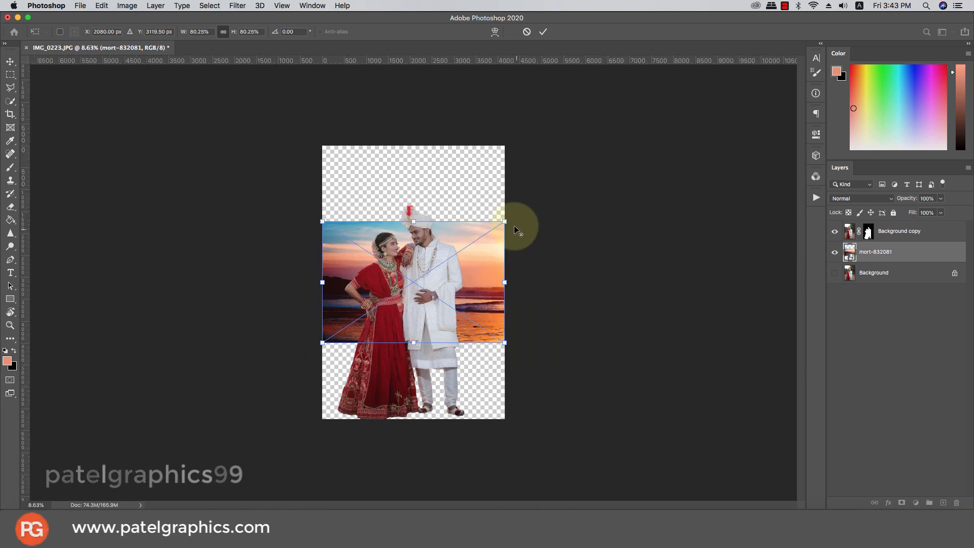
left_click_drag(504, 221, 647, 184)
left_click_drag(592, 239, 527, 241)
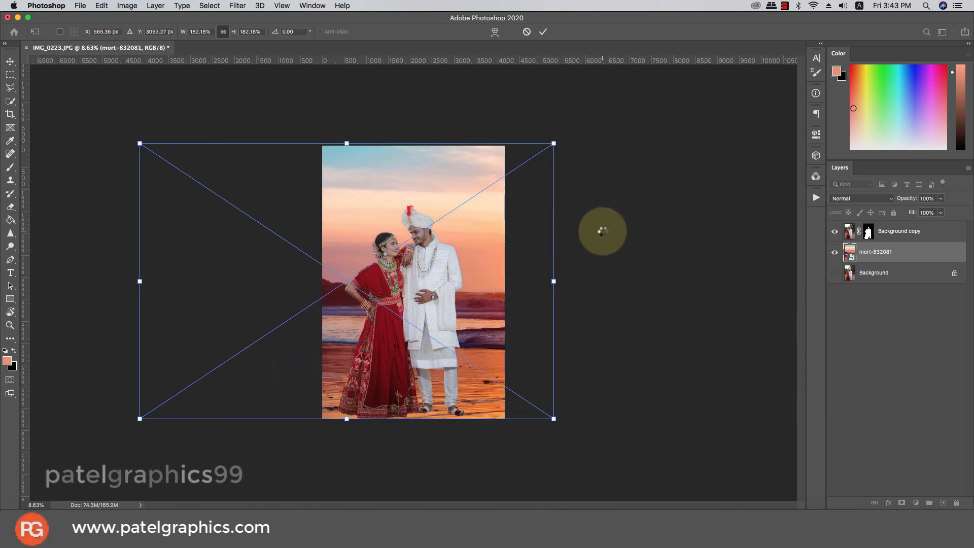
key("Return")
key("w")
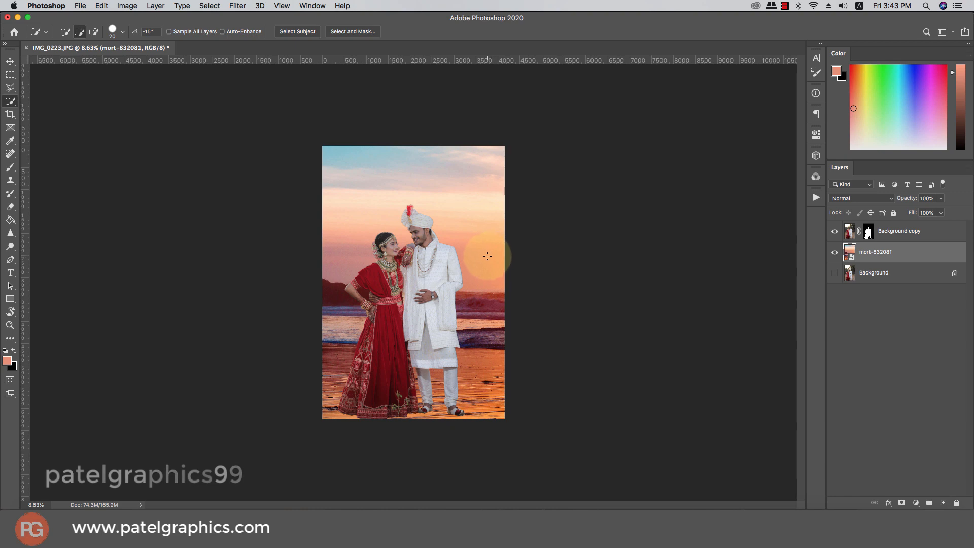
- Move the sunset image horizontally to the centre of the canvas at X 2080 px
key("super+t")
left_click_drag(472, 256, 537, 264)
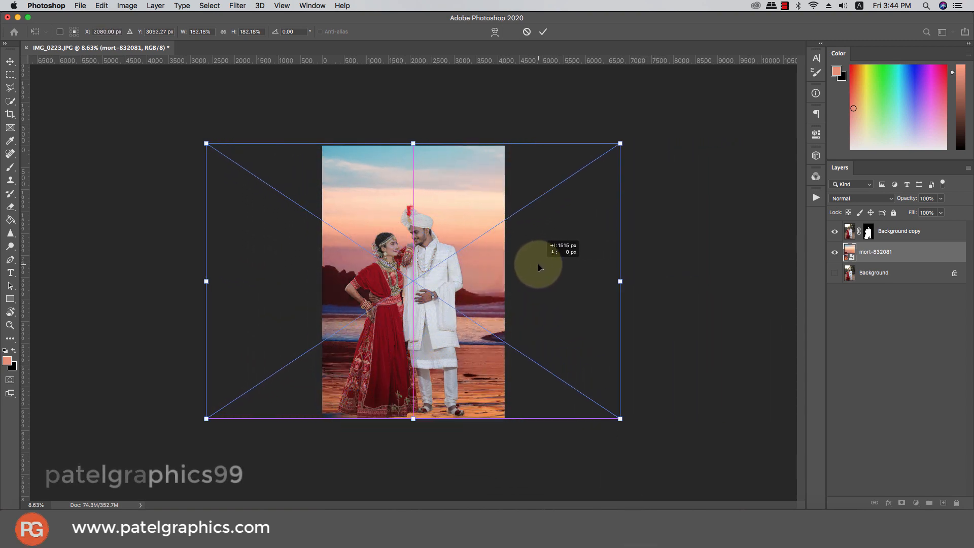
left_click_drag(538, 267, 539, 263)
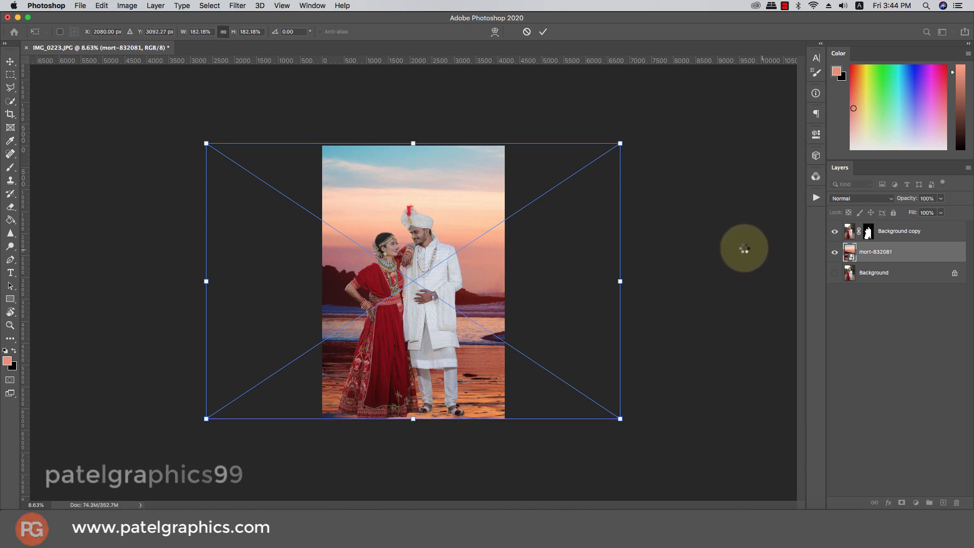
key("Return")
key("w")
- Target the Background copy layer's mask and set up a small Soft Round brush with 0% hardness
scroll(386, 221, "up", 5)
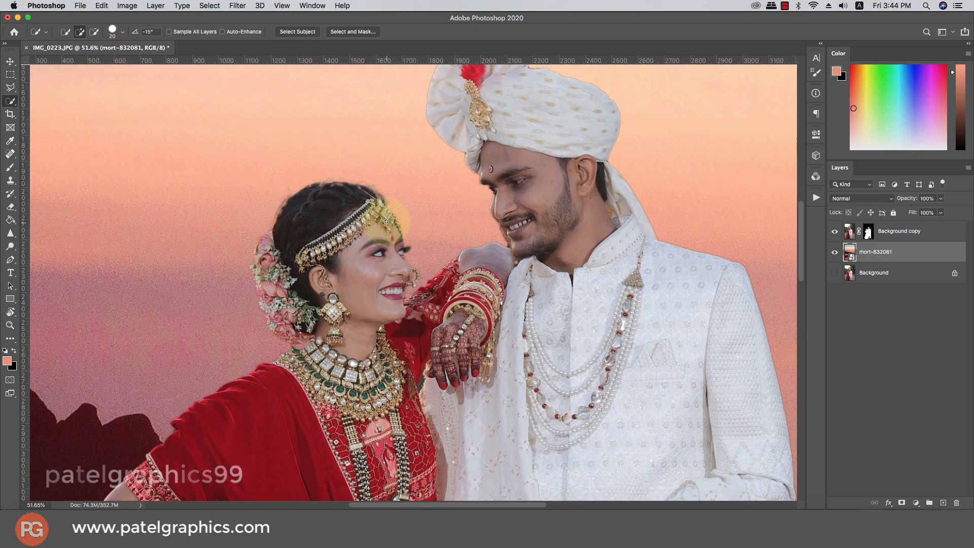
left_click(868, 231)
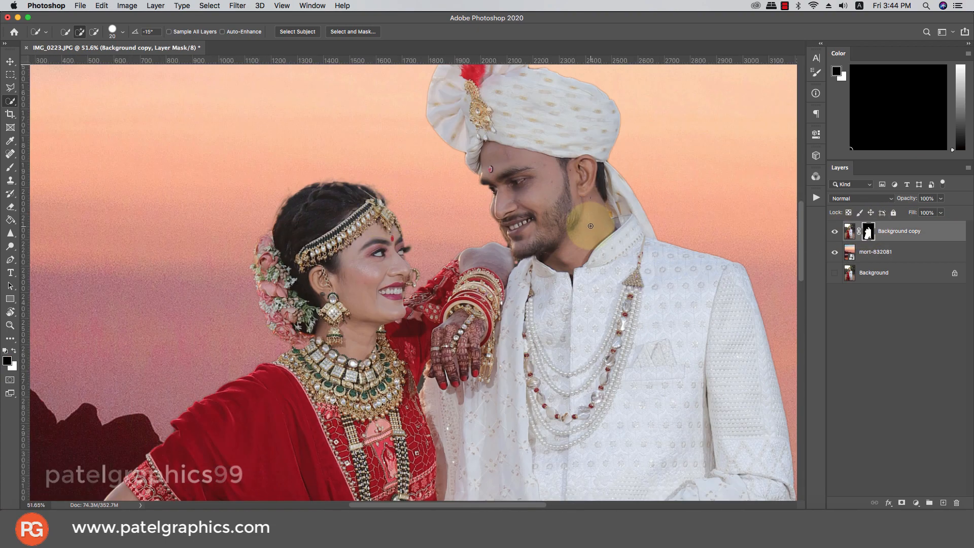
scroll(280, 228, "up", 3)
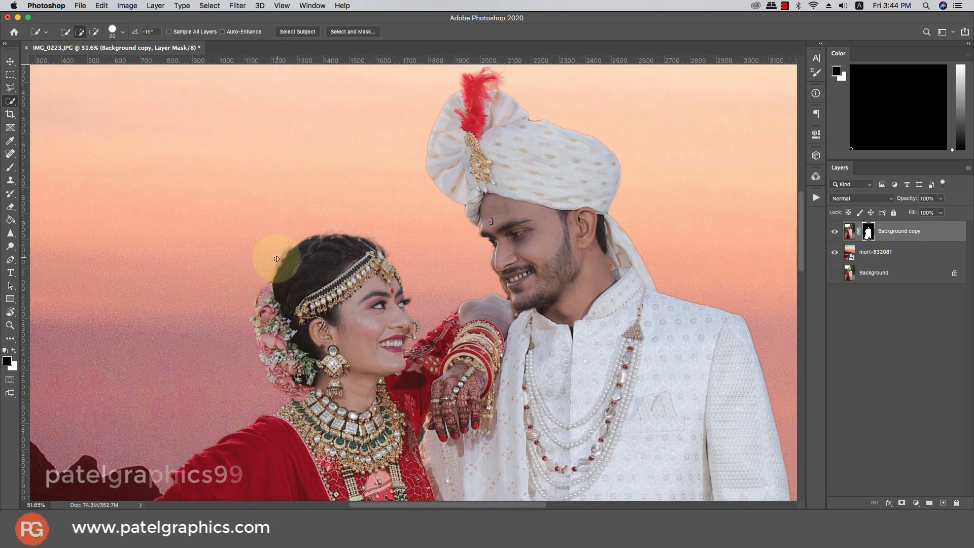
scroll(276, 258, "up", 2)
key("b")
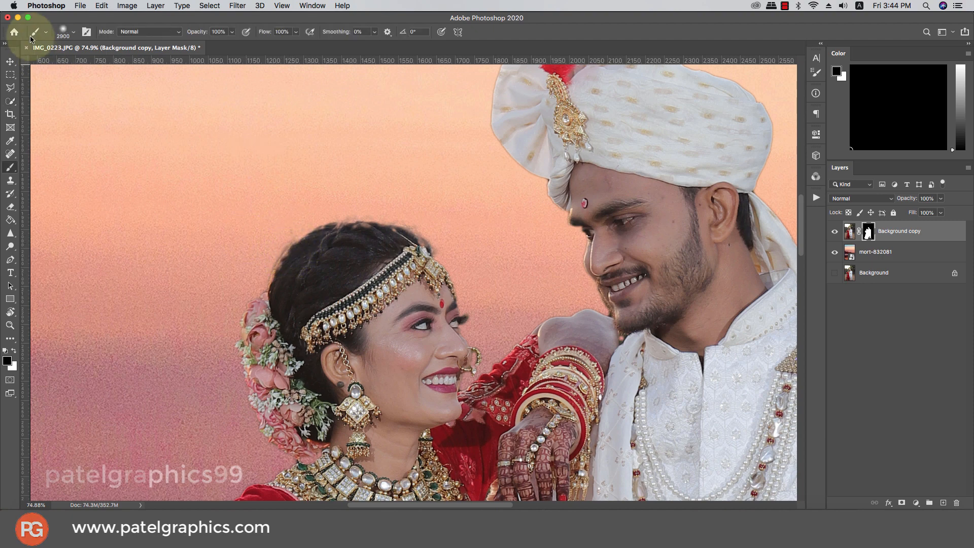
left_click(64, 32)
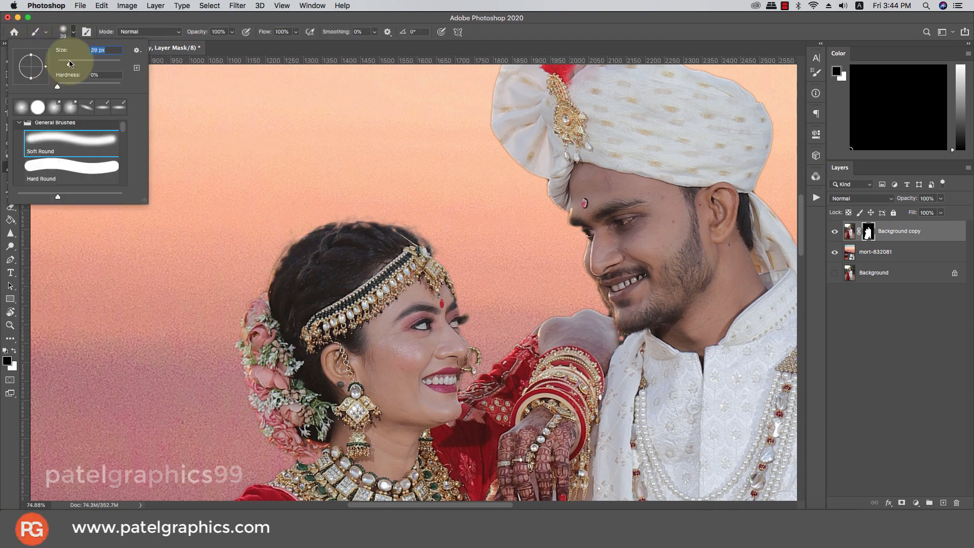
left_click(512, 41)
key("bracketleft")
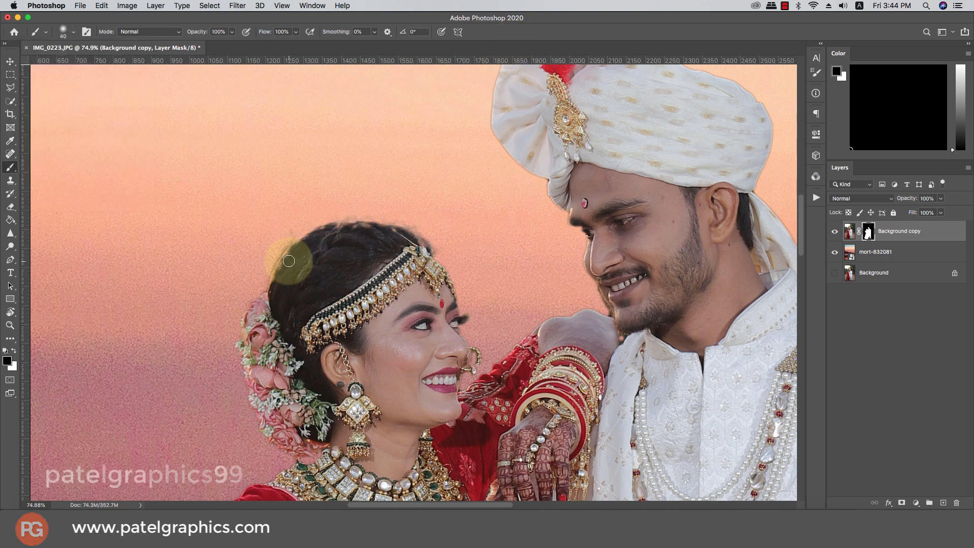
- Refine the mask along the bride's hair with a 30 px brush, restoring hair in white and removing fringe in black
scroll(288, 261, "up", 2)
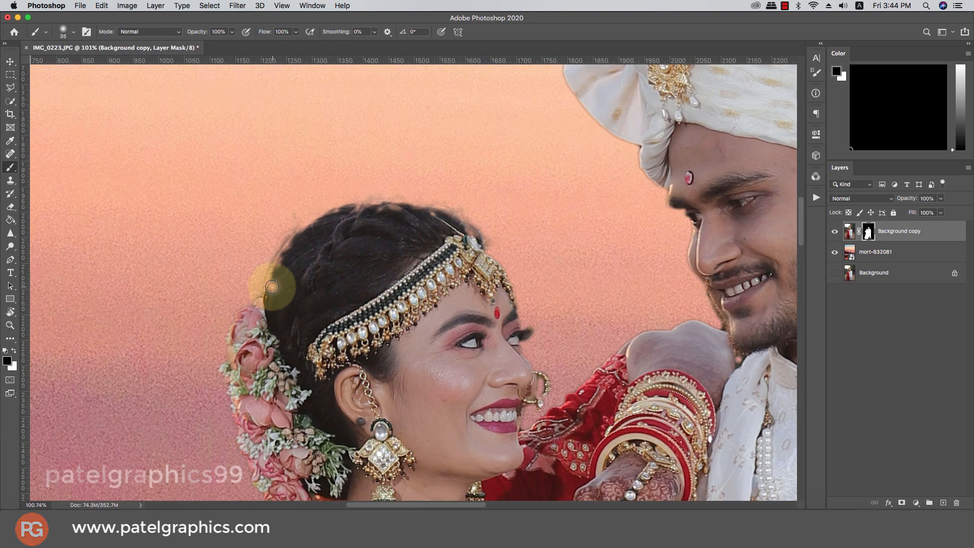
key("x")
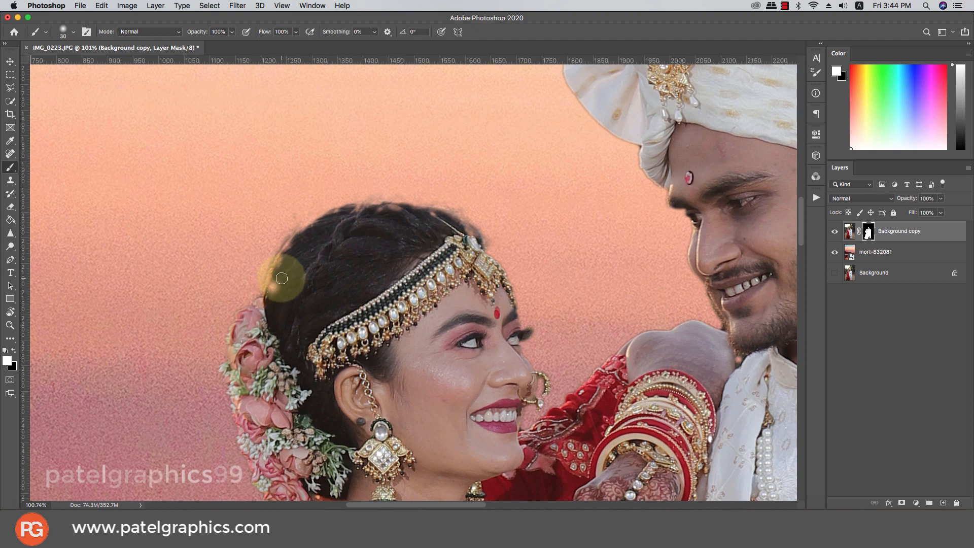
mouse_move(281, 278)
left_mouse_down()
mouse_move(267, 308)
mouse_move(290, 250)
mouse_move(367, 212)
mouse_move(346, 212)
mouse_move(333, 220)
mouse_move(396, 210)
mouse_move(439, 218)
mouse_move(482, 251)
mouse_move(438, 215)
mouse_move(310, 229)
mouse_move(297, 215)
mouse_move(273, 243)
left_mouse_up()
key("x")
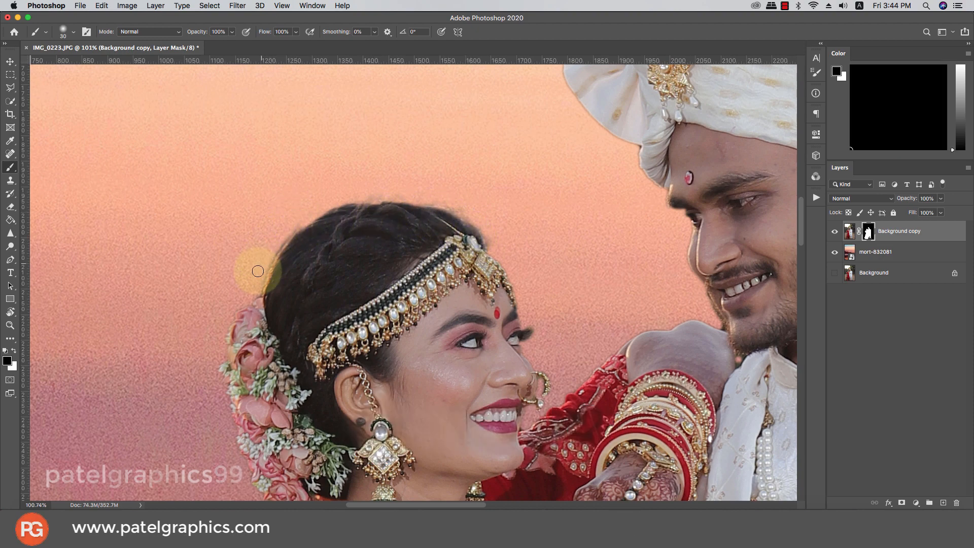
left_click_drag(257, 283, 270, 262)
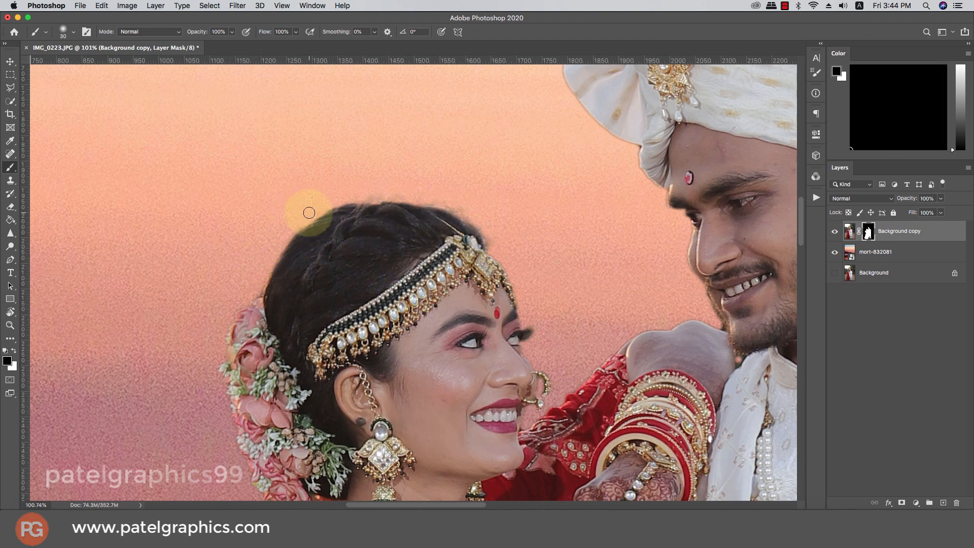
mouse_move(309, 212)
left_mouse_down()
mouse_move(394, 194)
mouse_move(457, 208)
mouse_move(556, 332)
left_mouse_up()
- Paint white on the mask along the turban's lower front fold down to the groom's brow
left_click_drag(569, 250, 469, 403)
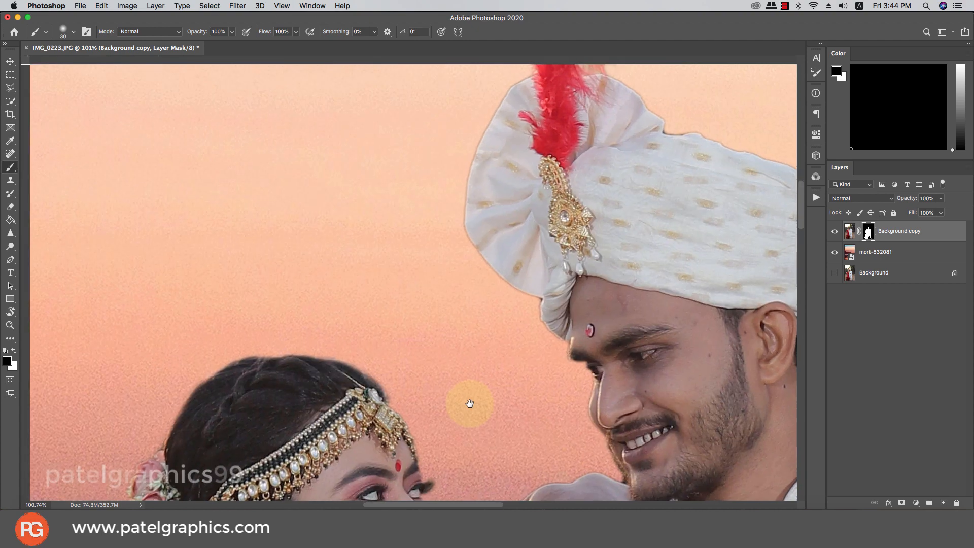
key("x")
left_click(532, 305)
mouse_move(536, 299)
left_mouse_down()
mouse_move(583, 372)
mouse_move(578, 358)
mouse_move(597, 381)
left_mouse_up()
key("x")
- Reduce the brush to 15 px and paint black on the mask along the turban fold above the groom's forehead
scroll(539, 322, "up", 5)
key("[")
key("[")
key("[")
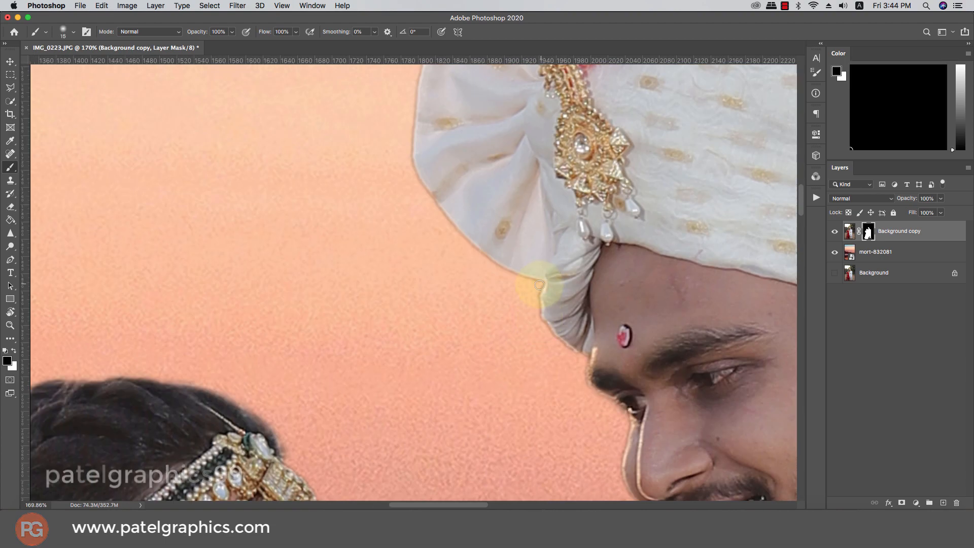
left_click_drag(541, 285, 572, 354)
- Mask out the fringe along the turban's top and back edges and its tail behind the groom's neck
scroll(405, 139, "up", 5)
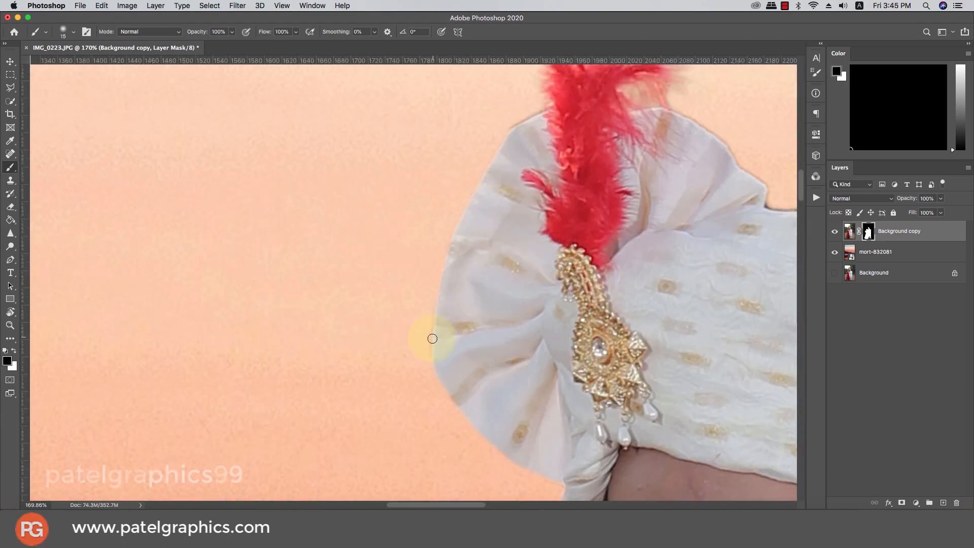
scroll(432, 338, "up", 3)
scroll(463, 262, "right", 5)
left_click_drag(548, 341, 247, 137)
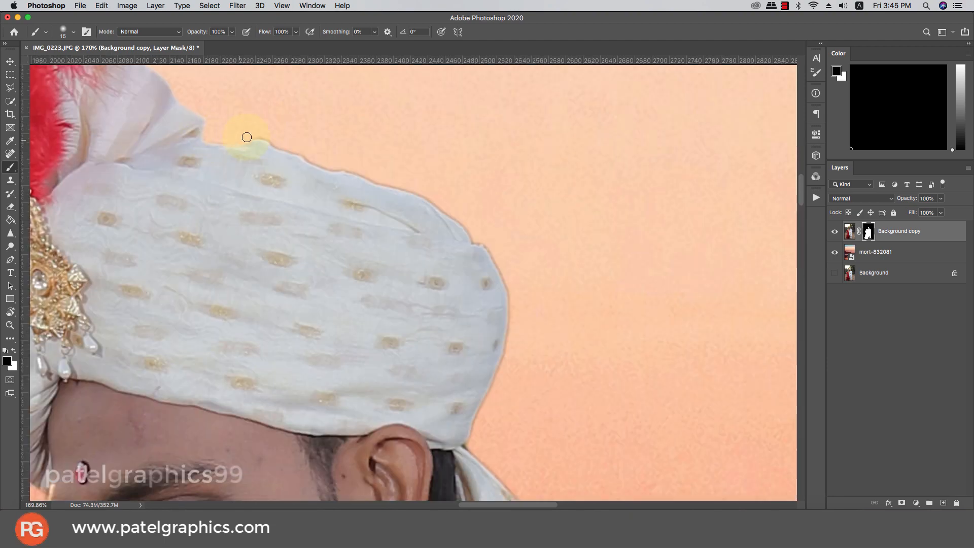
scroll(438, 205, "down", 3)
scroll(433, 183, "right", 2)
left_click_drag(434, 372, 333, 270)
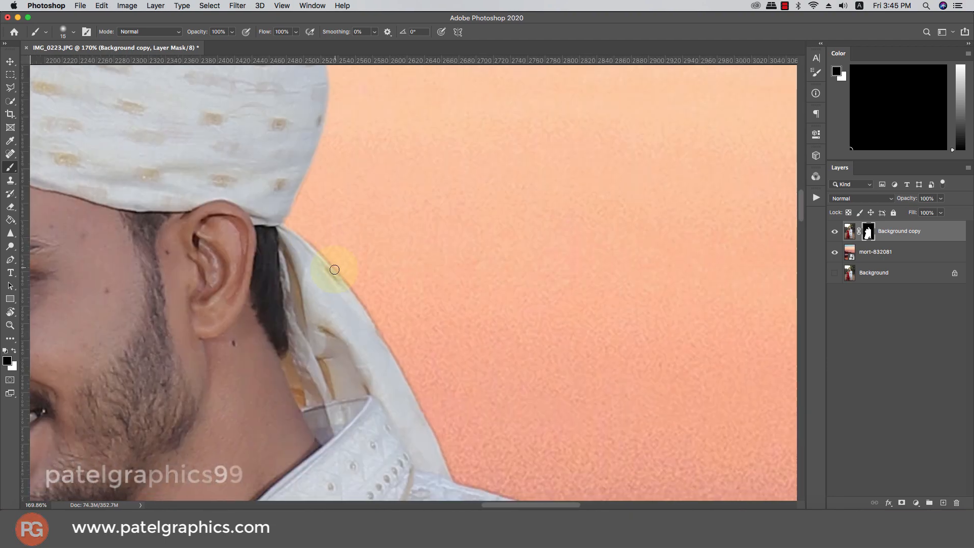
left_click_drag(302, 232, 281, 211)
- Clean the mask edge along the groom's shoulder and the outer edge of his jacket sleeve
left_click_drag(537, 487, 323, 198)
left_click_drag(519, 314, 409, 154)
left_click_drag(504, 487, 435, 248)
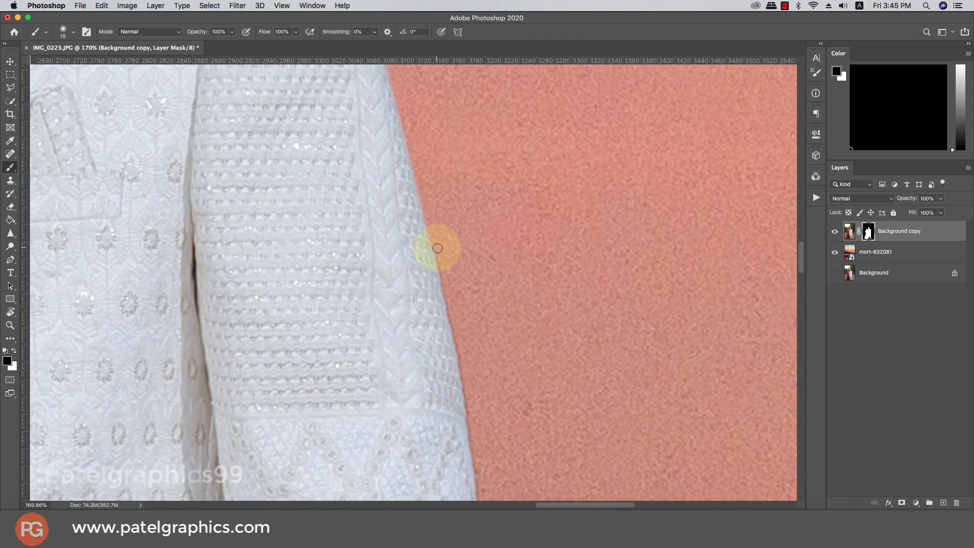
mouse_move(481, 455)
left_mouse_down()
mouse_move(441, 307)
mouse_move(387, 294)
mouse_move(373, 343)
left_mouse_up()
- Mask out the leftover background between the bride's blouse and the groom's scarf below her hand, reducing the brush to 9 px
scroll(439, 307, "down", 10)
scroll(248, 172, "up", 10)
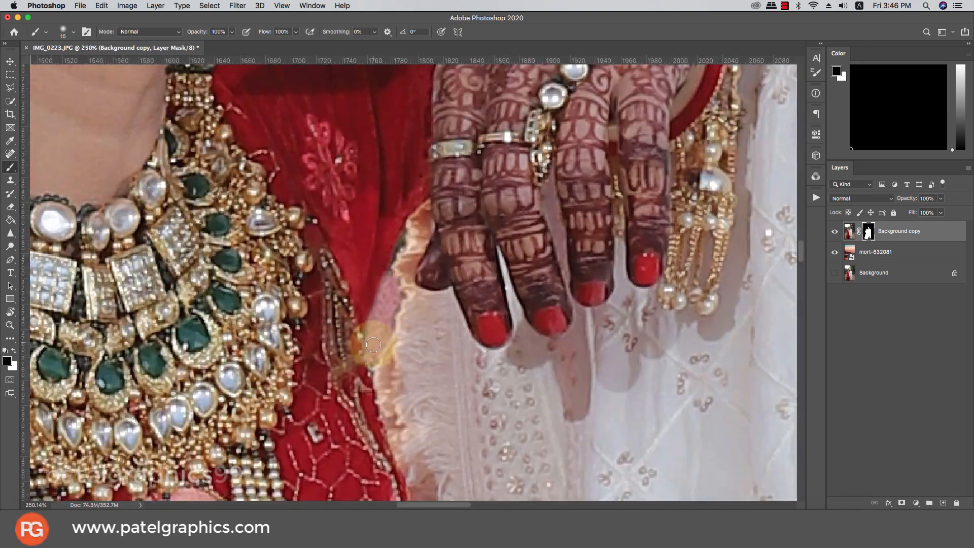
mouse_move(401, 236)
left_mouse_down()
mouse_move(398, 297)
mouse_move(383, 330)
left_mouse_up()
scroll(383, 330, "down", 5)
scroll(416, 355, "up", 5)
key("[")
key("[")
left_click_drag(328, 227, 351, 231)
- Paint white on the mask to restore the edge of the bride's skirt beside the groom's leg
scroll(351, 231, "down", 10)
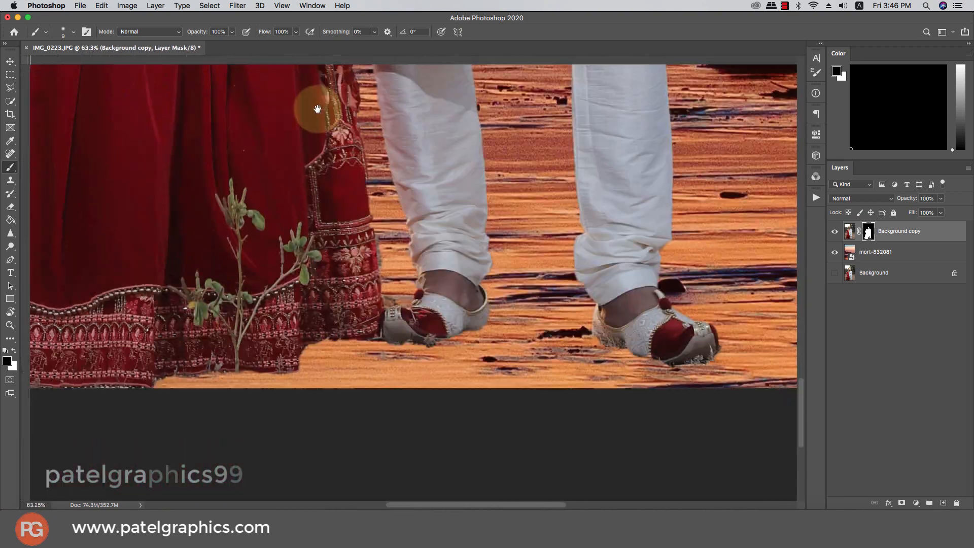
scroll(330, 236, "up", 5)
key("x")
left_click_drag(354, 141, 336, 313)
- Enlarge the brush to 700 px and choose the recent flattened, soft elliptical brush
scroll(353, 220, "down", 5)
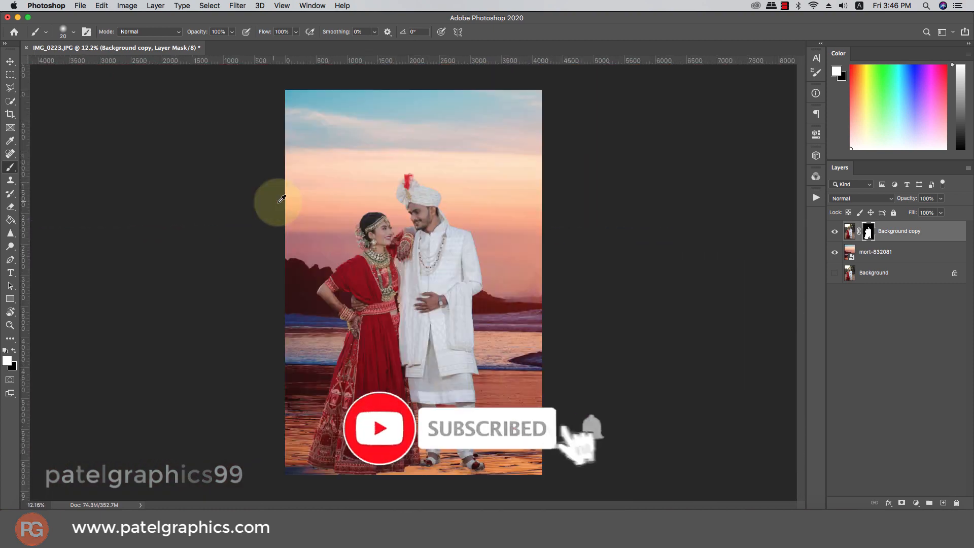
scroll(421, 467, "up", 2)
key("]")
key("]")
key("]")
key("]")
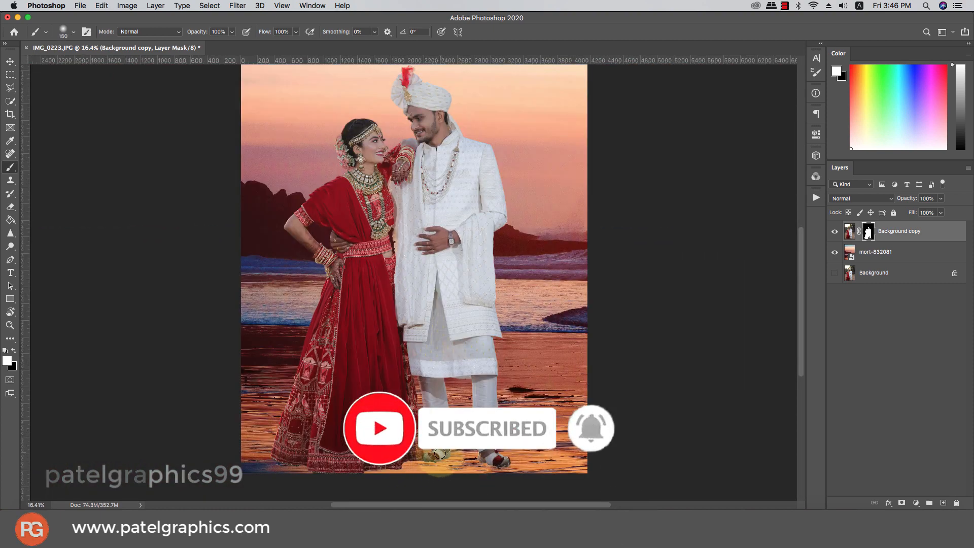
key("]")
key("]")
key("]")
key("]")
key("]")
key("]")
key("]")
key("]")
right_click(437, 449)
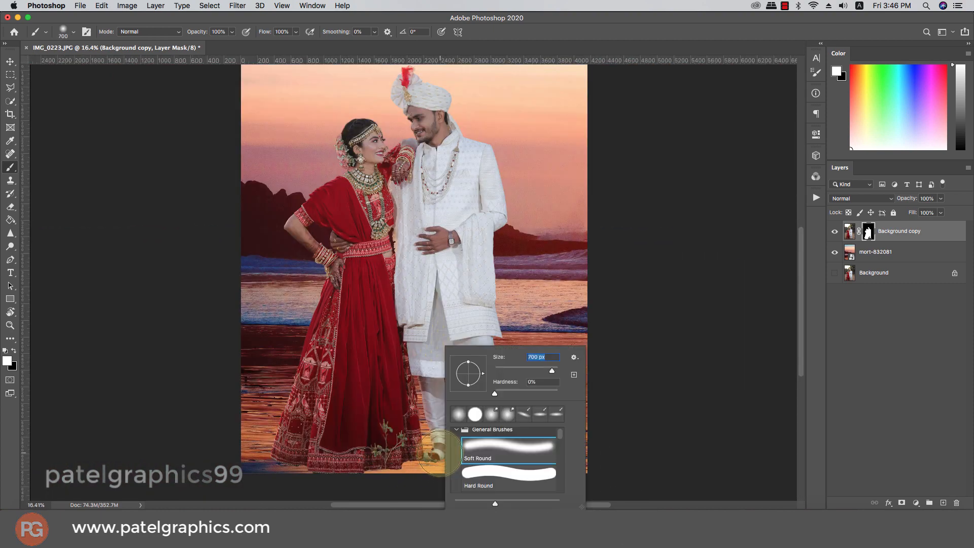
left_click(538, 414)
left_click(485, 36)
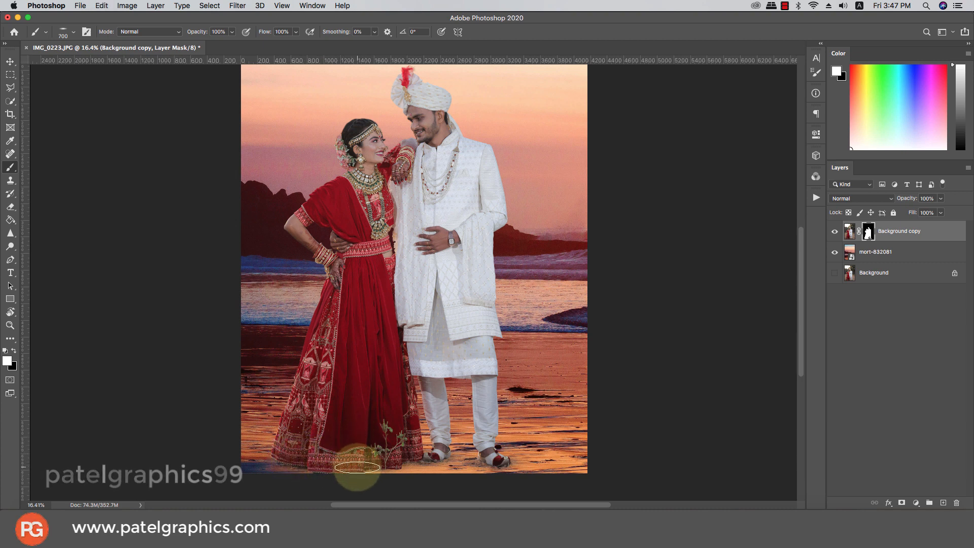
- Add a new layer between the couple and the mort-832081 background, and paint soft black ground shadows beneath the skirt and shoes
left_click(924, 251)
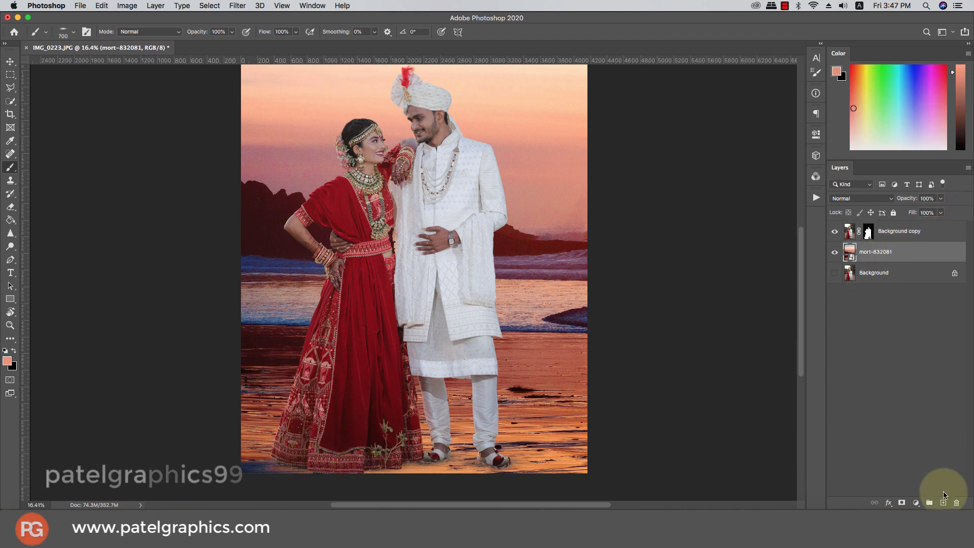
left_click(942, 495)
left_click(944, 501)
left_click_drag(902, 224, 895, 261)
left_click(13, 350)
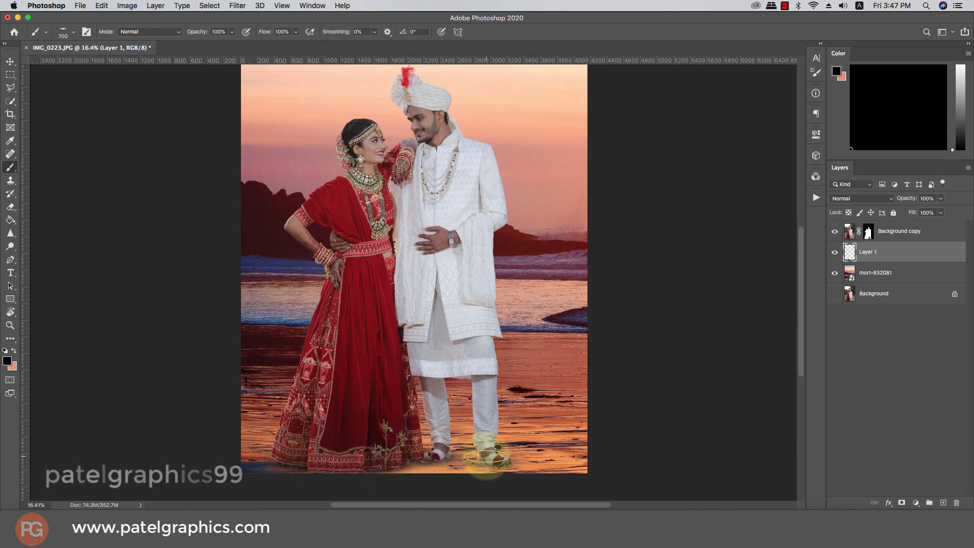
scroll(415, 431, "down", 3)
key("v")
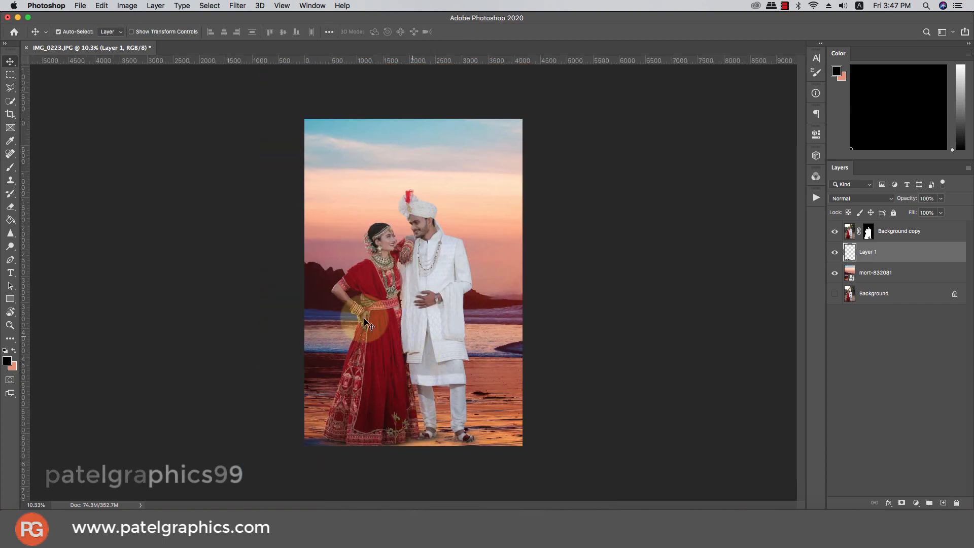
- Duplicate the masked Background copy layer of the couple and hide the lower copy
scroll(434, 180, "up", 3)
scroll(337, 268, "up", 2)
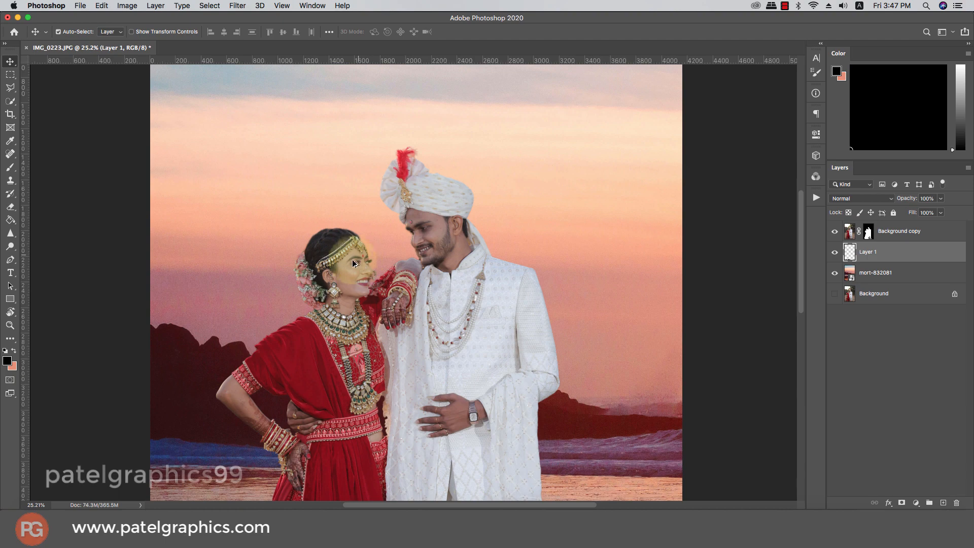
scroll(354, 263, "down", 1)
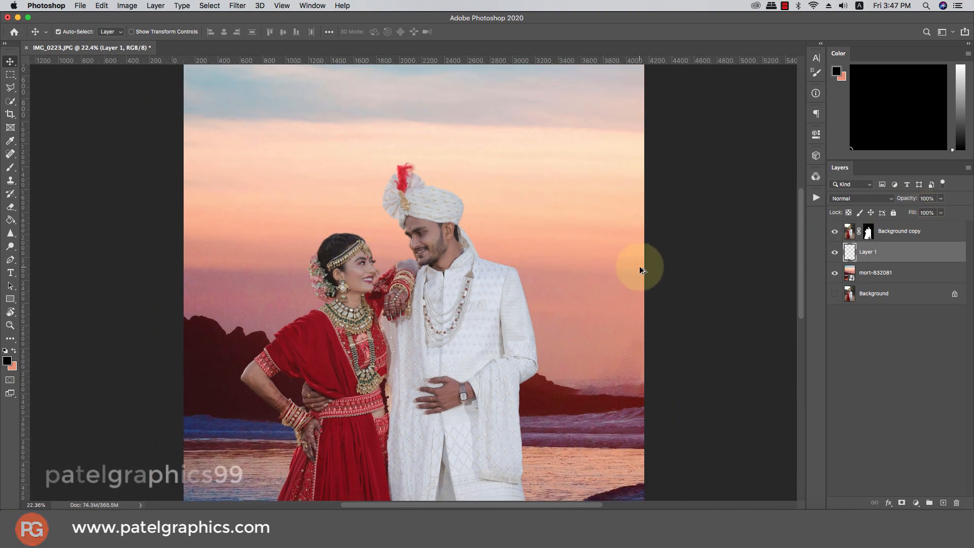
scroll(641, 270, "down", 2)
left_click(913, 232)
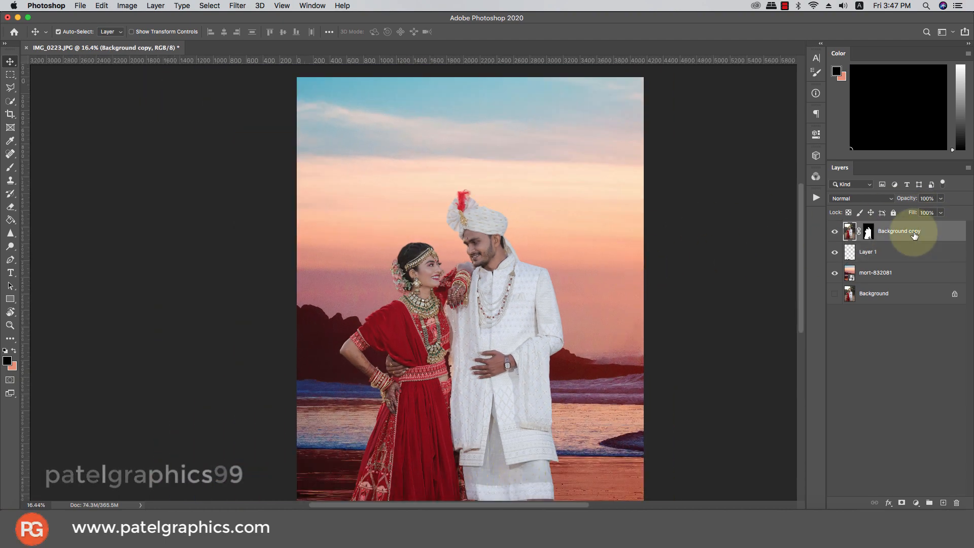
key("super+j")
left_click(834, 252)
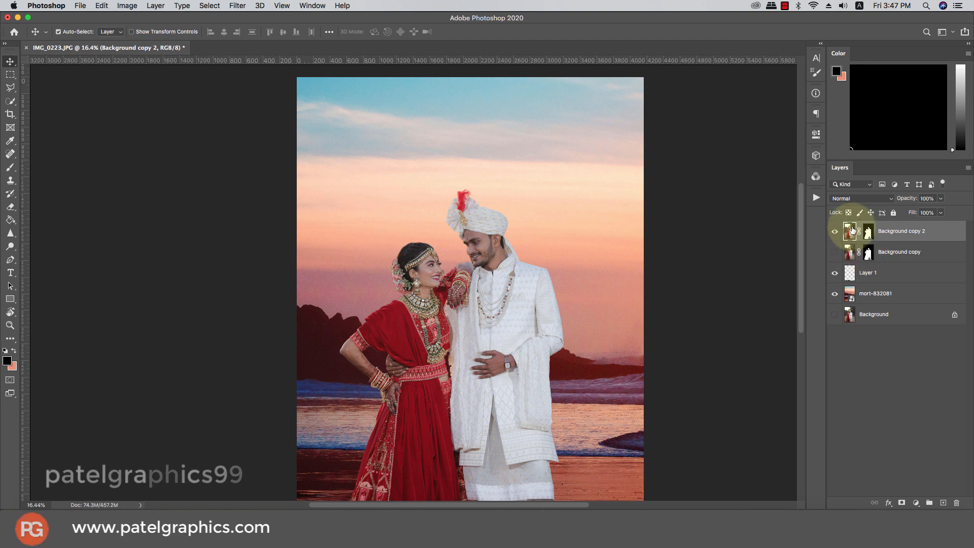
- Open the duplicated couple layer in the Camera Raw Filter, apply the Auto adjustments and set Vibrance to +28
left_click(237, 6)
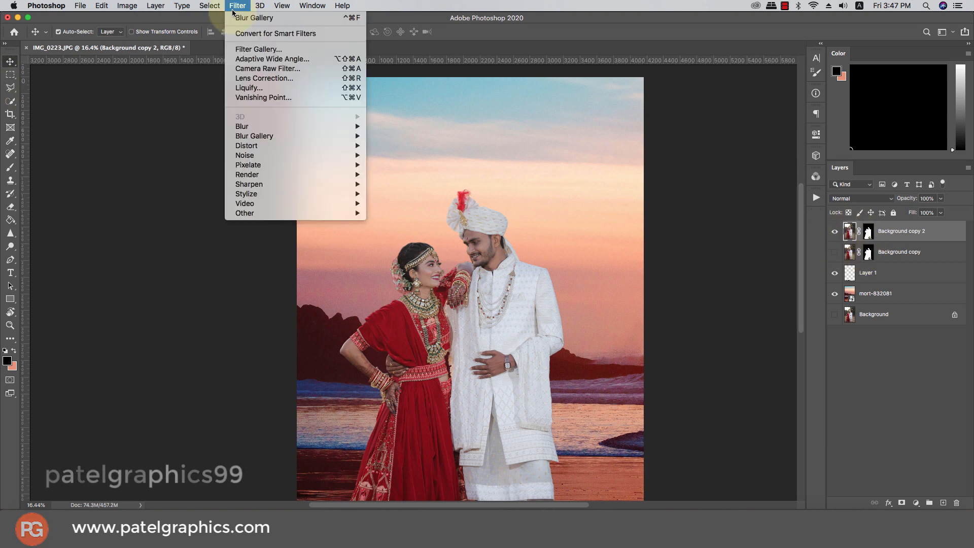
left_click(244, 71)
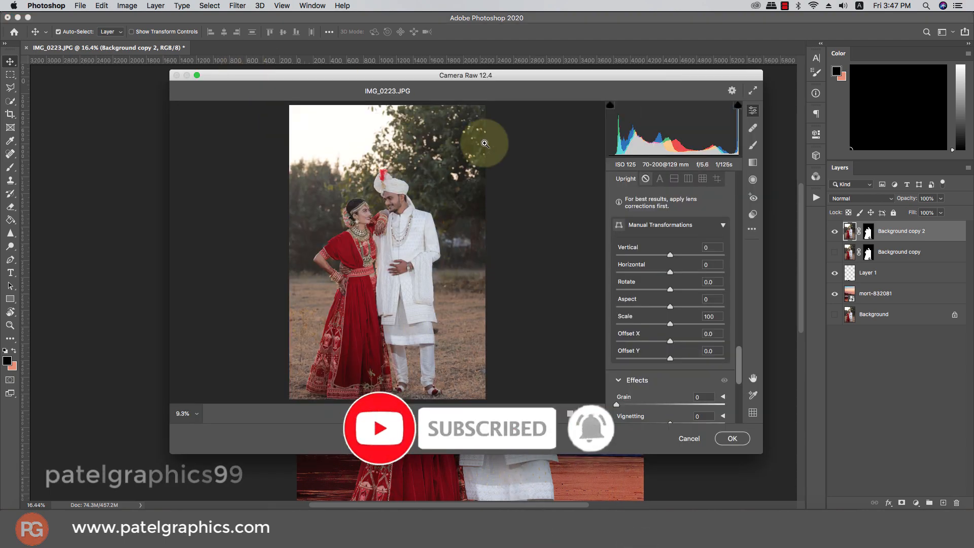
left_click_drag(731, 369, 738, 167)
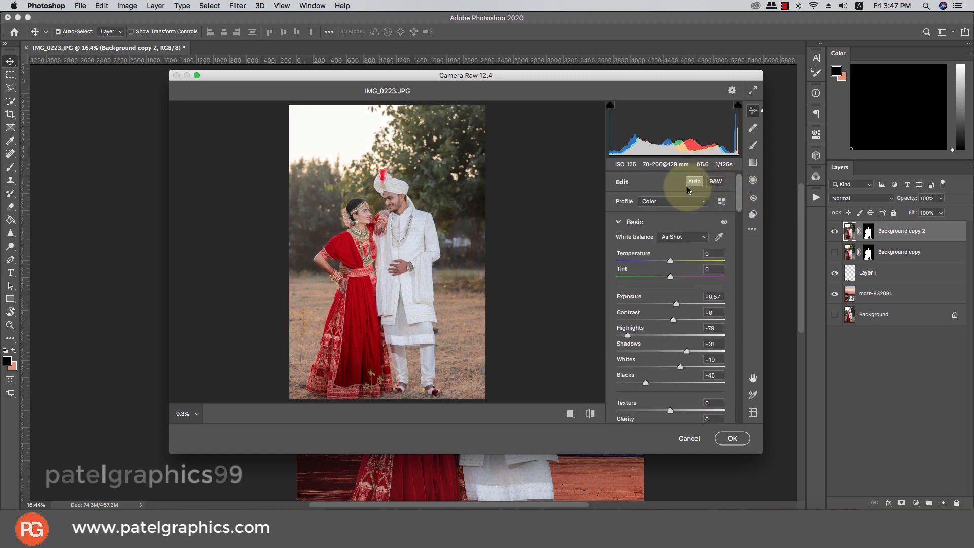
scroll(665, 264, "down", 2)
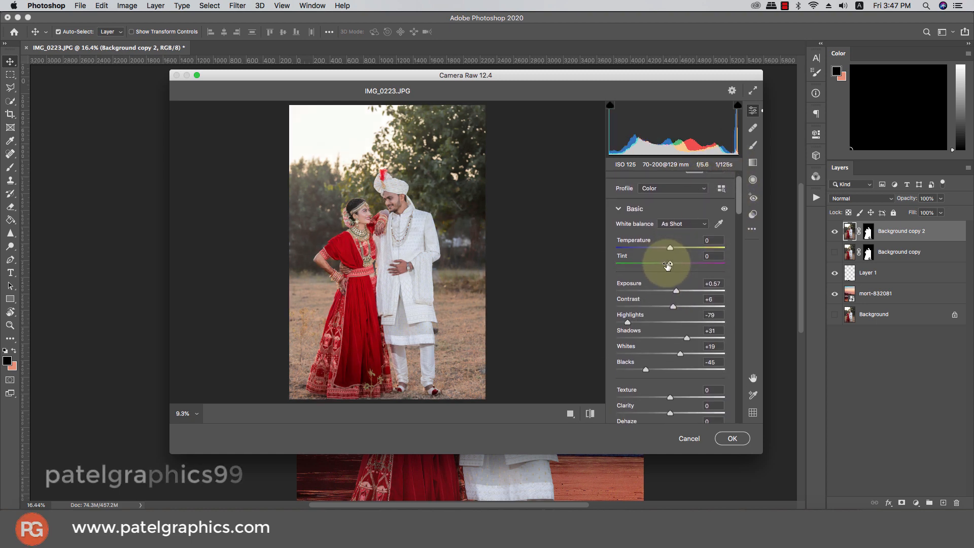
scroll(667, 265, "down", 5)
left_click_drag(739, 208, 739, 224)
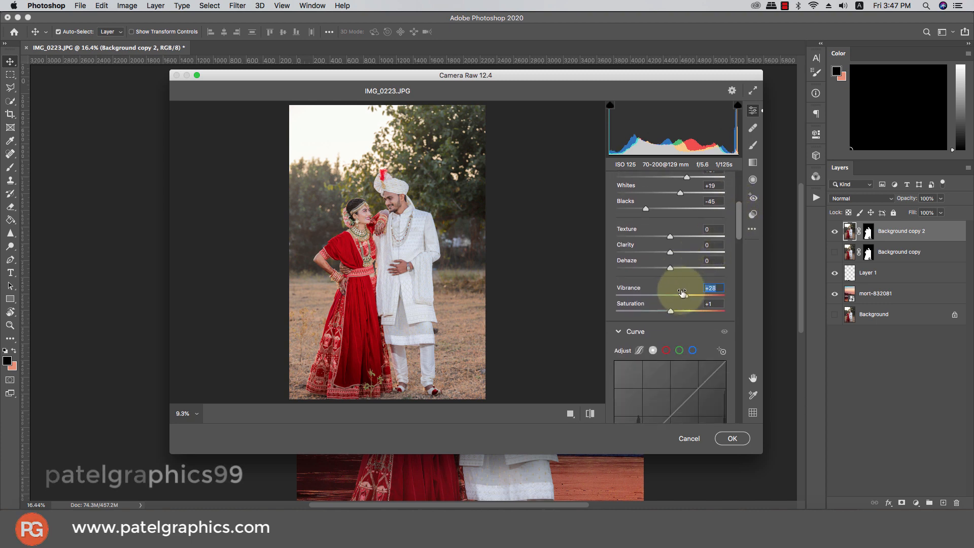
- Set the Oranges luminance to +13 in the Color Mixer and apply the Camera Raw changes
scroll(677, 284, "down", 5)
left_click_drag(740, 218, 735, 266)
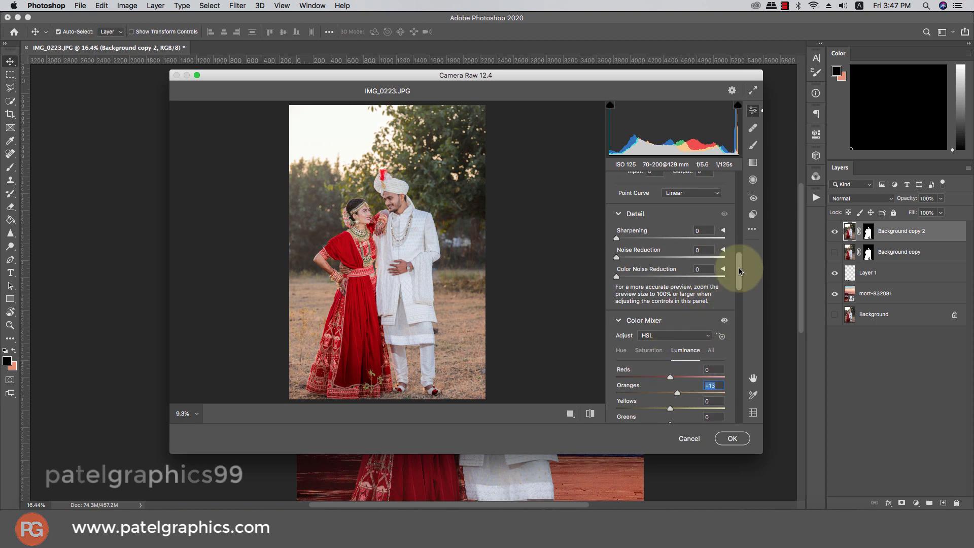
left_click_drag(735, 265, 727, 399)
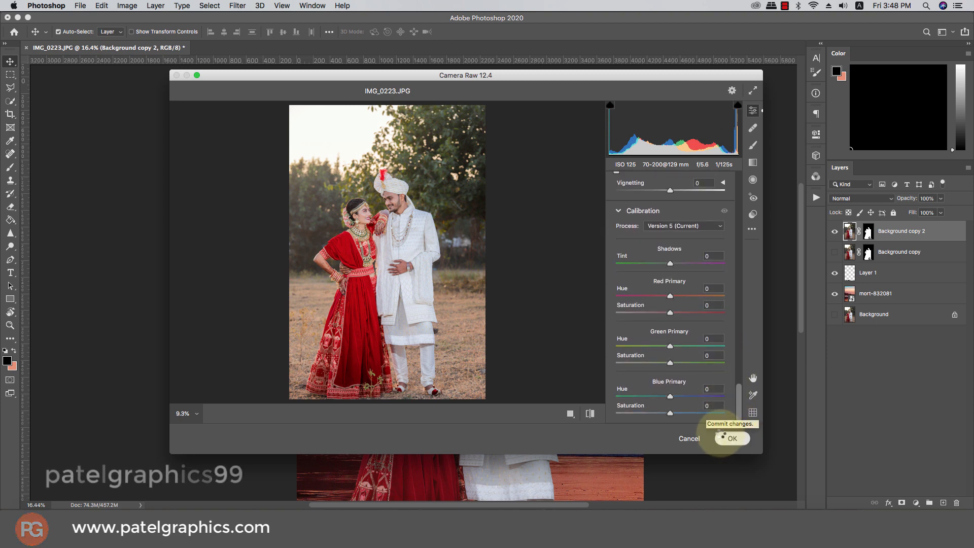
left_click(731, 437)
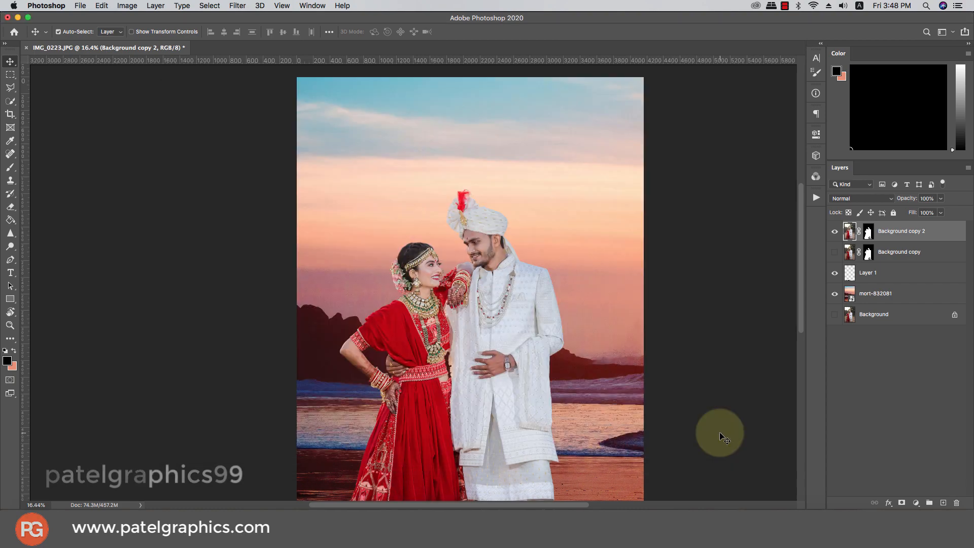
- Examine the colour-graded couple against the sunset background, both as a full image and close up around faces and clothing
scroll(576, 324, "down", 5)
scroll(392, 315, "up", 5)
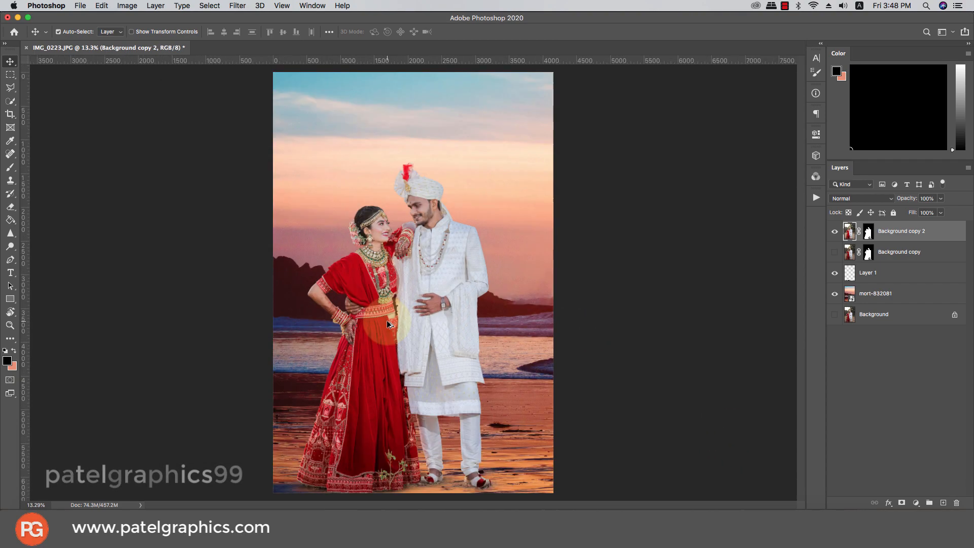
scroll(375, 201, "up", 6)
scroll(375, 204, "down", 3)
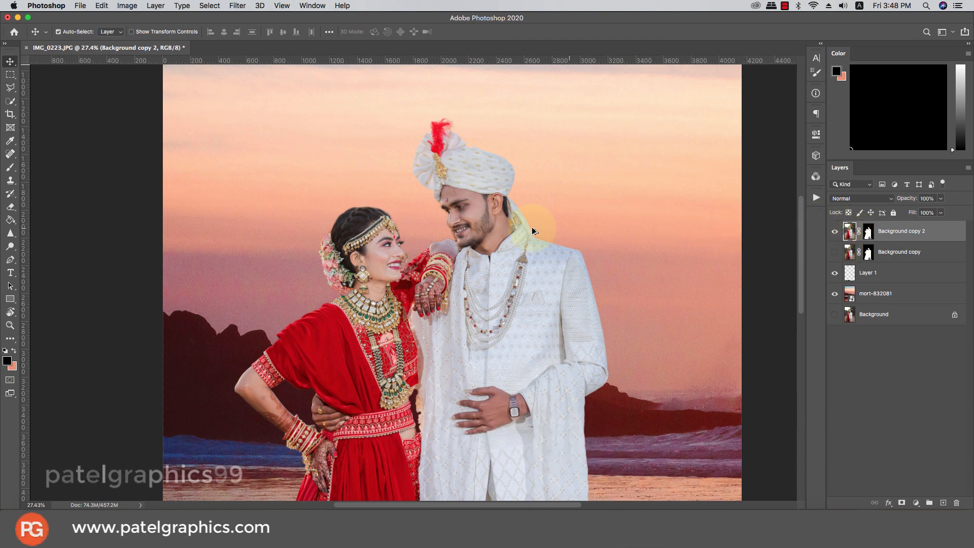
scroll(476, 236, "down", 1)
scroll(477, 237, "down", 2)
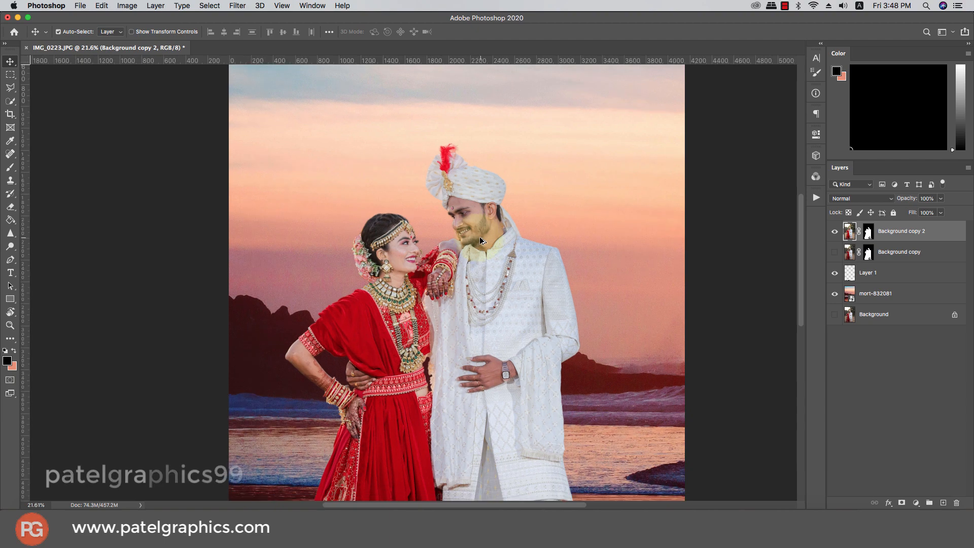
scroll(447, 229, "down", 2)
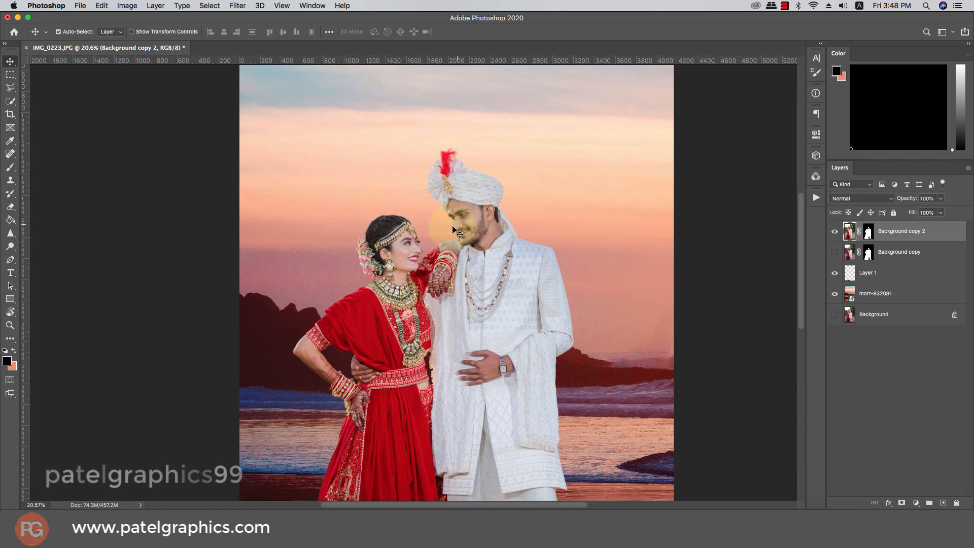
scroll(471, 208, "up", 2)
- Rasterize the mort-832081 beach background layer
left_click(914, 303)
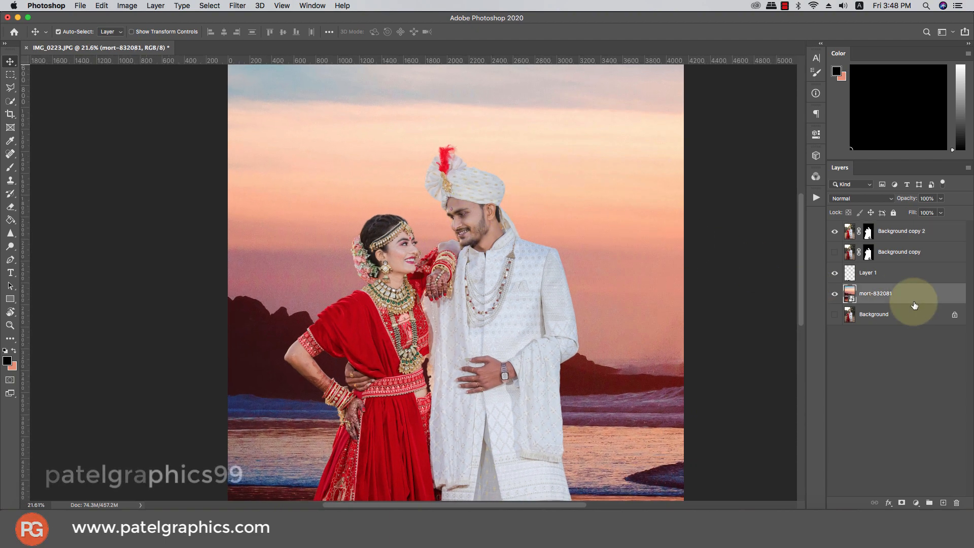
right_click(899, 302)
left_click(783, 248)
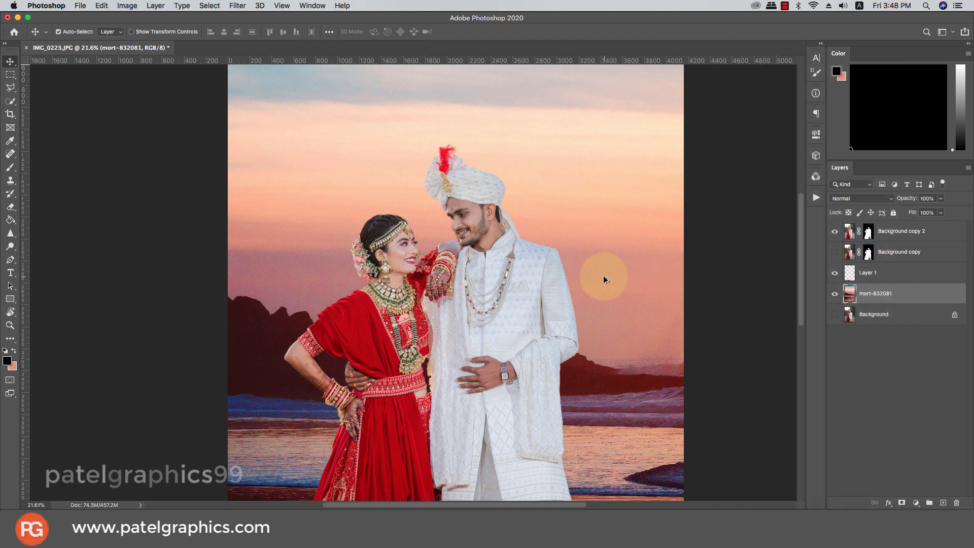
- Switch to the Finder folder "wedding np" and place the Pexels mountain sunset photo ending in 3550 directly above the mort-832081 layer
scroll(603, 275, "down", 3)
scroll(429, 278, "up", 1)
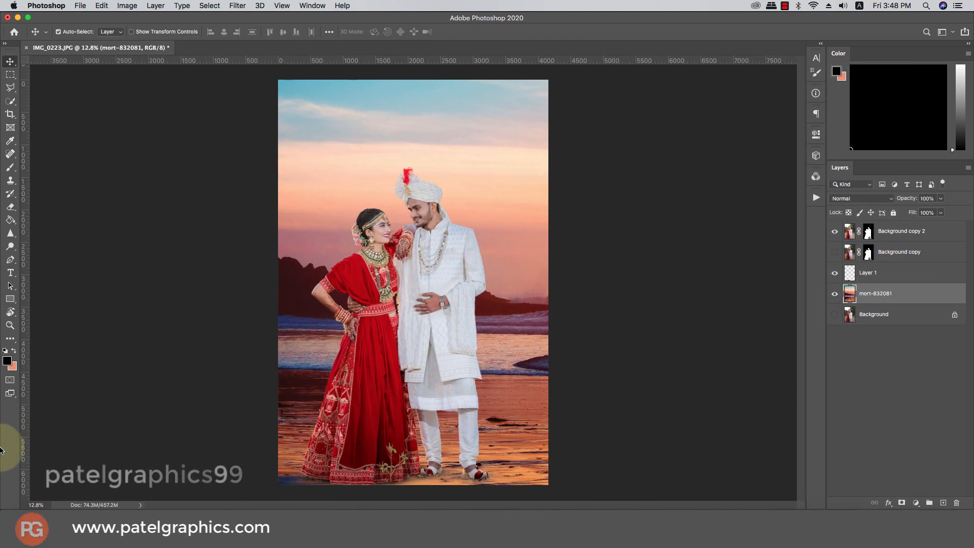
left_click(41, 505)
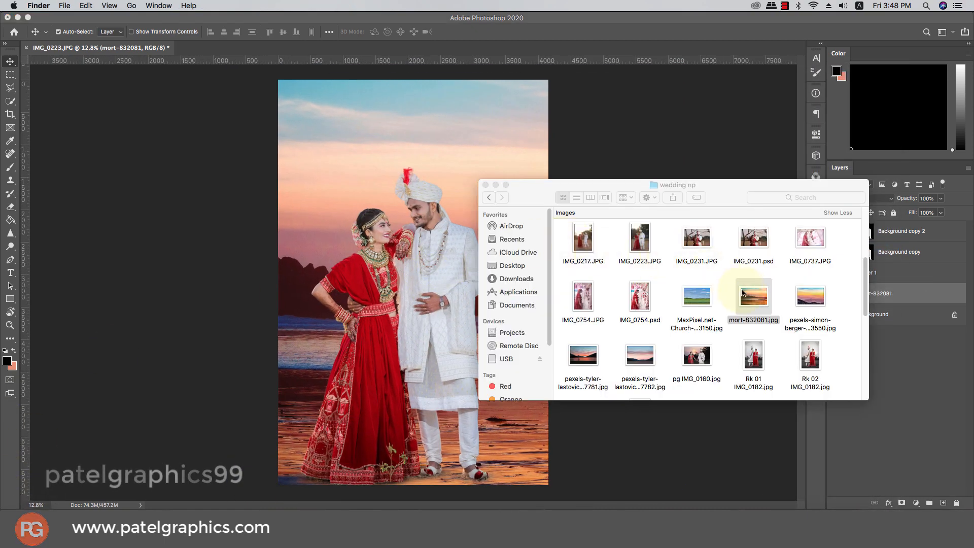
left_click_drag(810, 297, 338, 181)
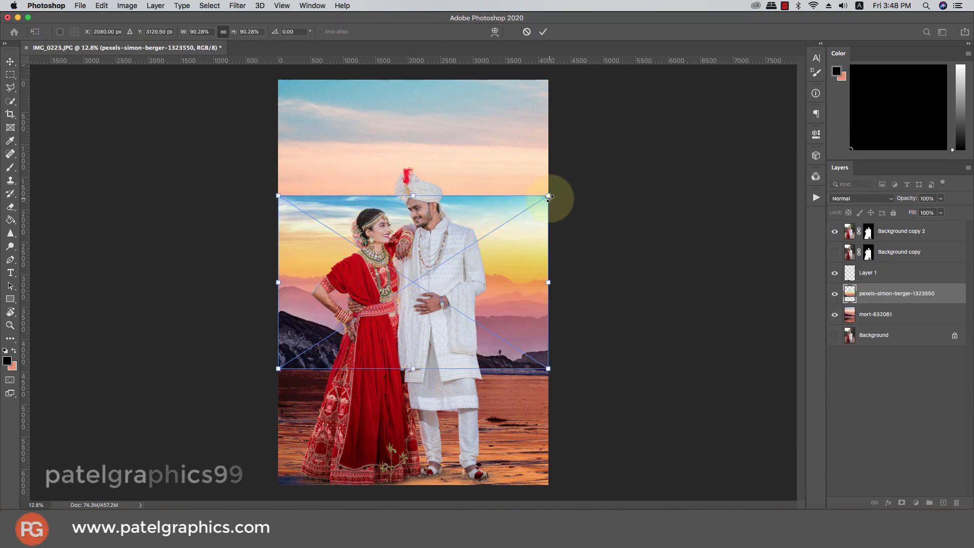
- Scale the placed sunset photo to 95.09% width and 129.40% height, covering the canvas from its top edge to the shoreline
left_click_drag(549, 197, 558, 191)
left_click_drag(524, 244, 517, 203)
left_click_drag(412, 141, 413, 80)
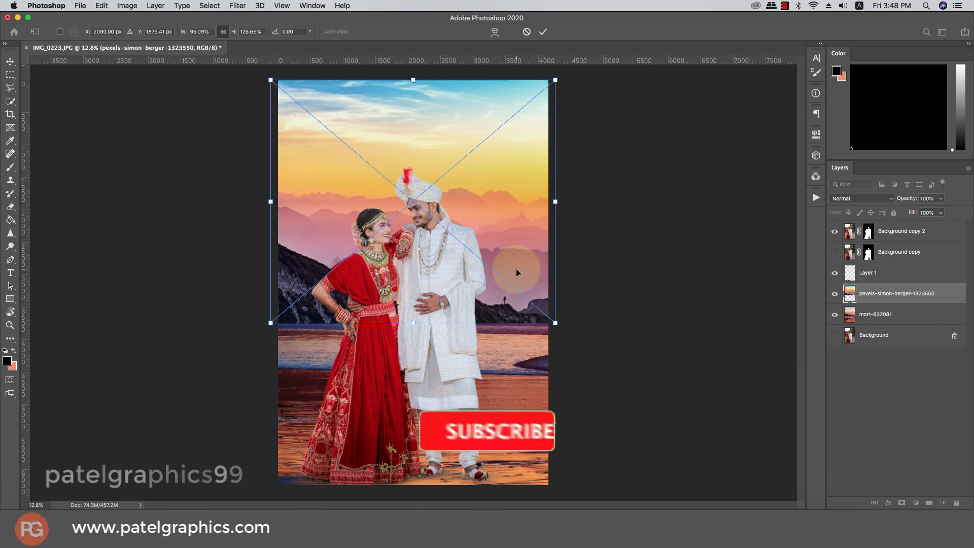
left_click_drag(413, 323, 413, 327)
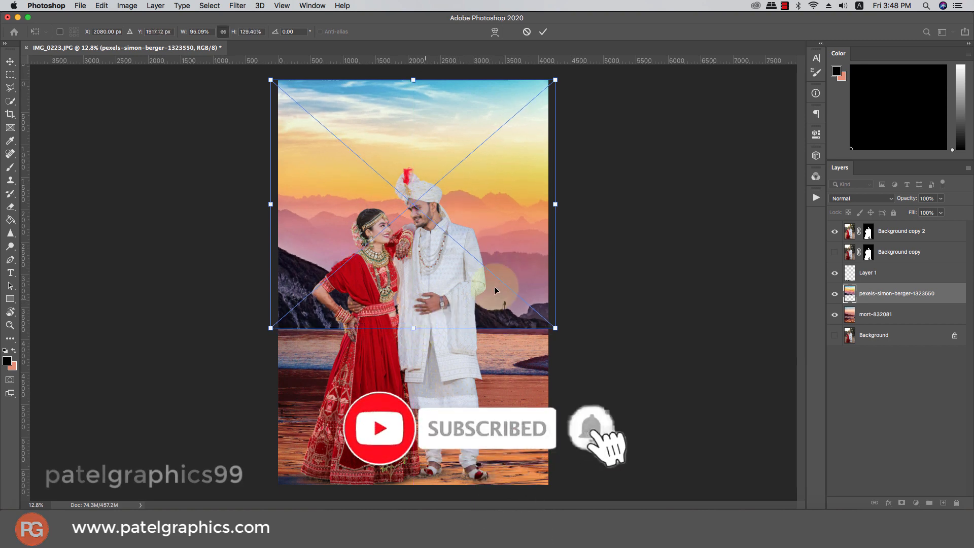
key("Return")
- Set the sunset photo layer's blend mode to Overlay and compare the image with and without the layer
left_click(852, 198)
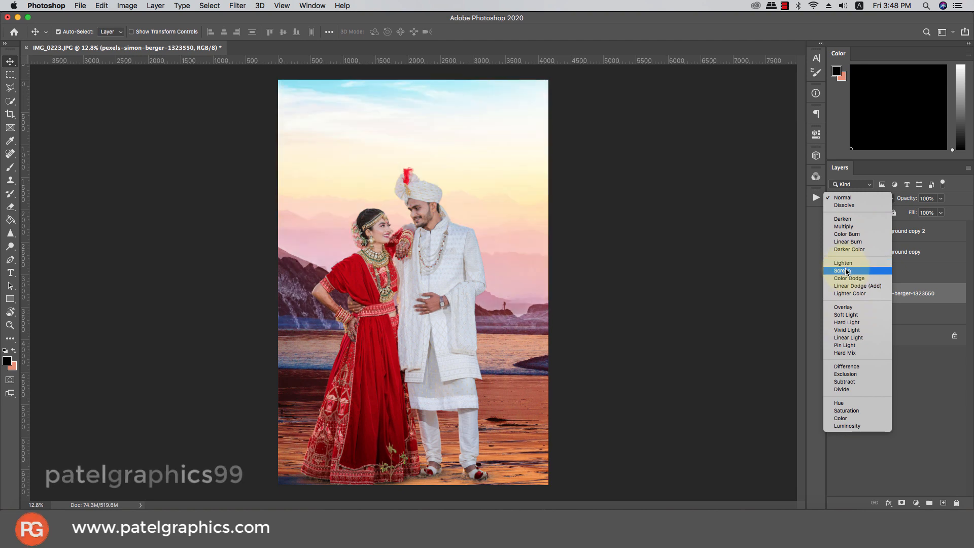
left_click(848, 308)
left_click(835, 295)
left_click(835, 295)
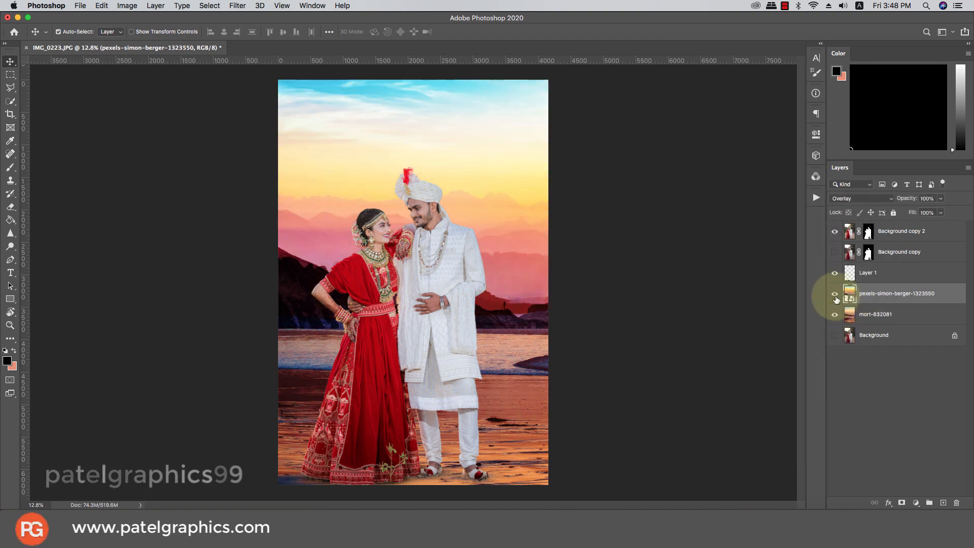
- Rasterize the Overlay sunset photo layer and add a white layer mask, ready for the Brush tool
right_click(871, 297)
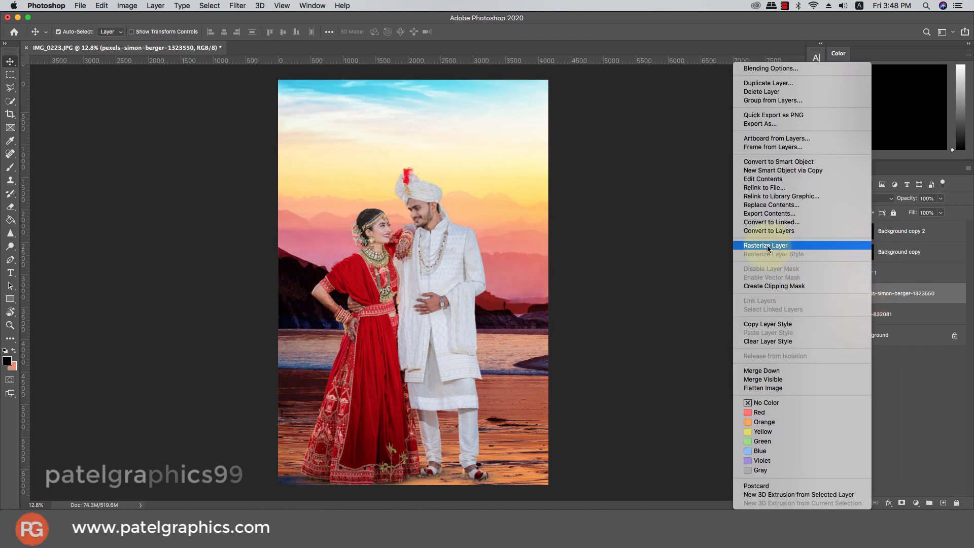
left_click(819, 253)
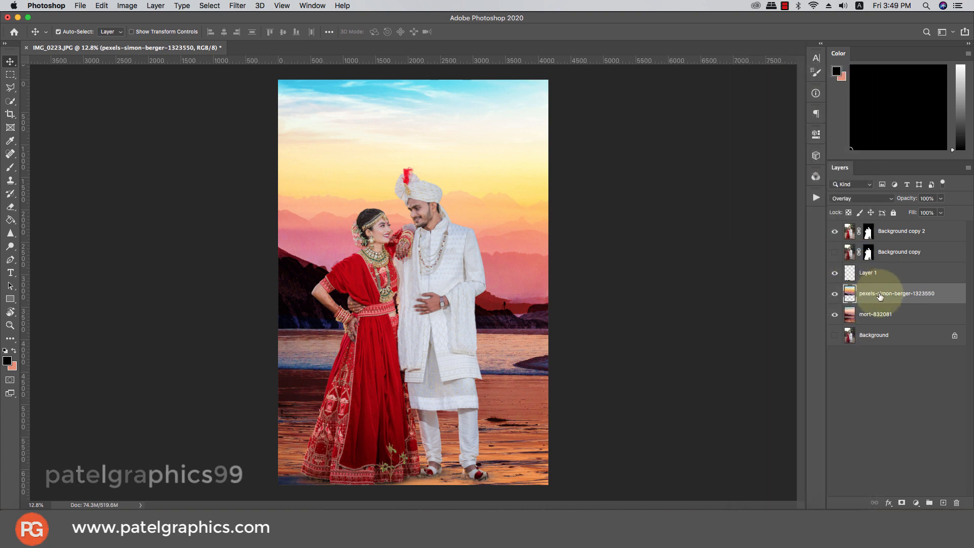
left_click(901, 503)
left_click(10, 167)
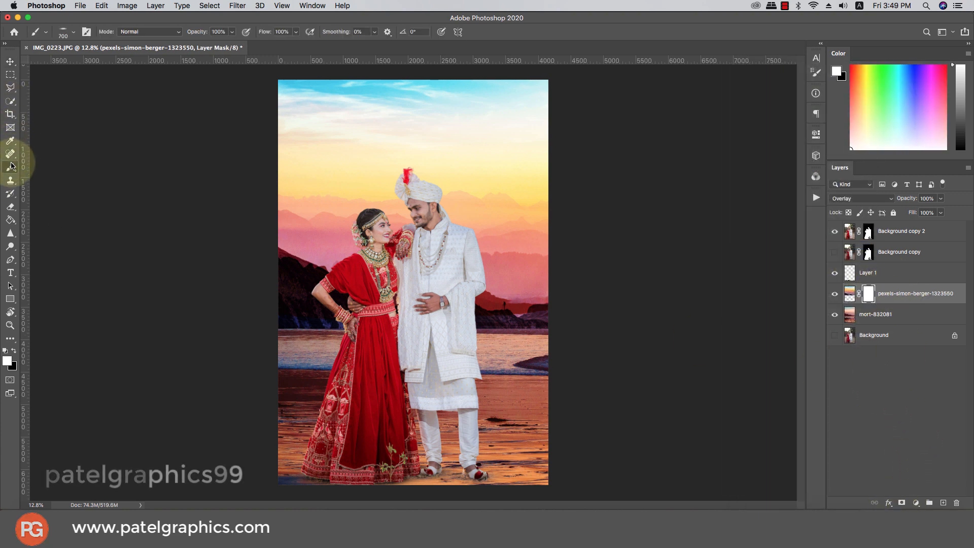
- Mask out the sunset photo layer along the shoreline across the canvas width, using a soft black brush of 1500 px
right_click(252, 188)
right_click(375, 204)
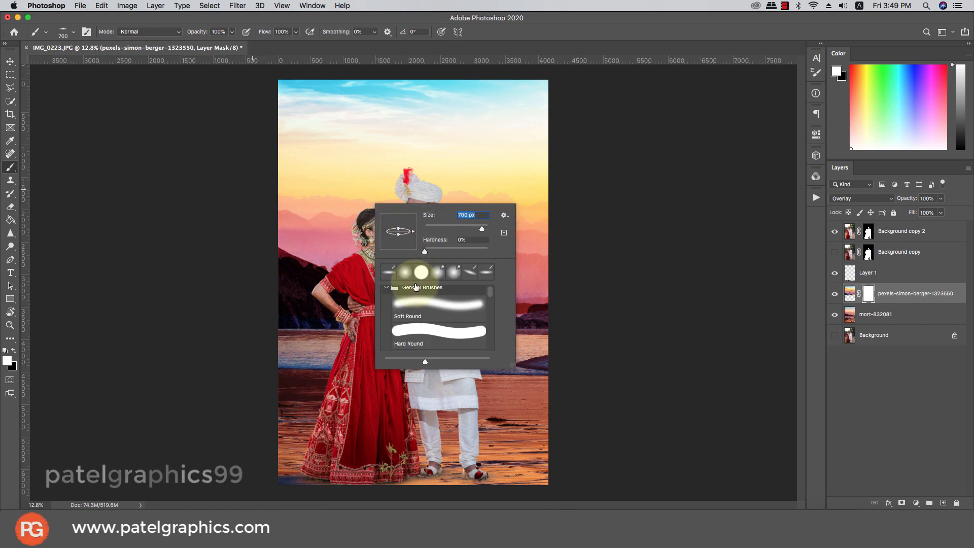
type("900")
key("Return")
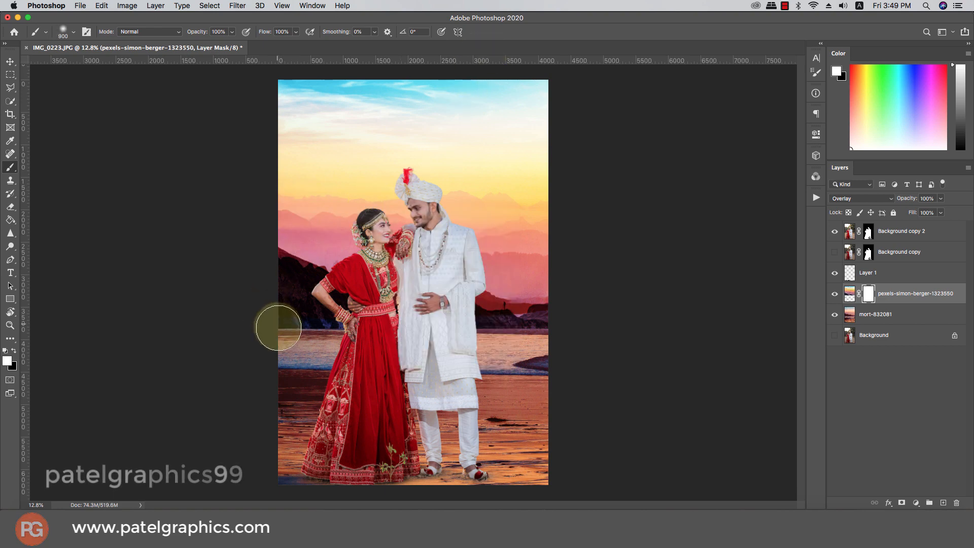
key("bracketright")
key("bracketright")
key("bracketright")
key("bracketright")
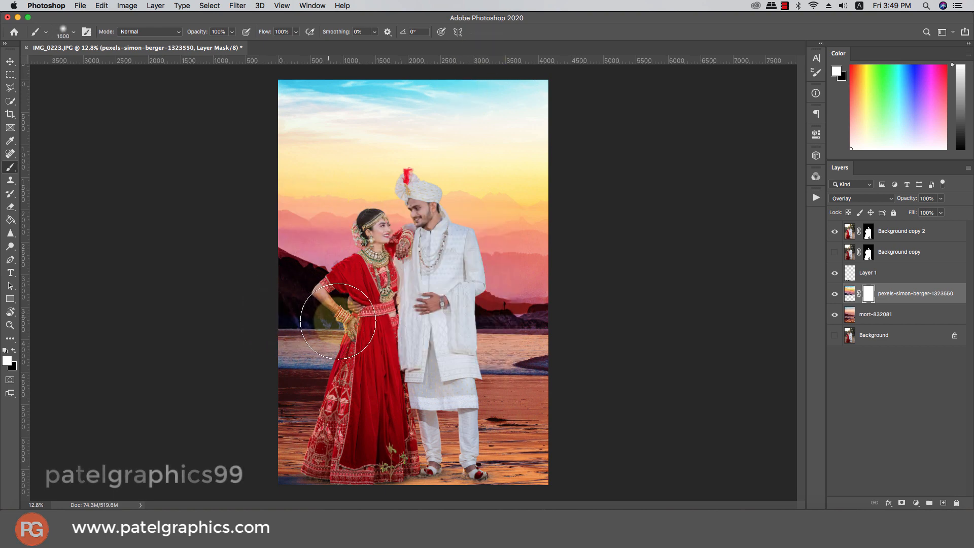
key("x")
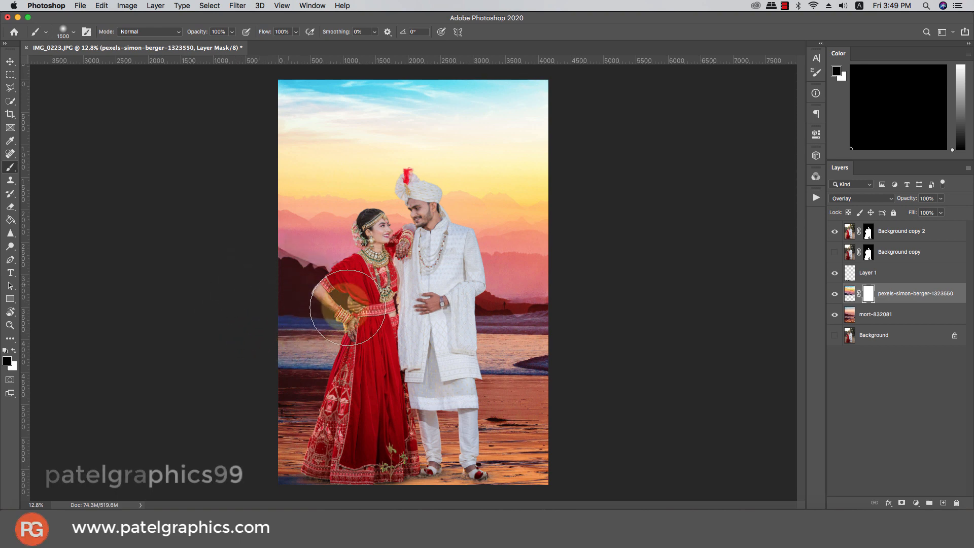
left_click_drag(316, 323, 604, 350)
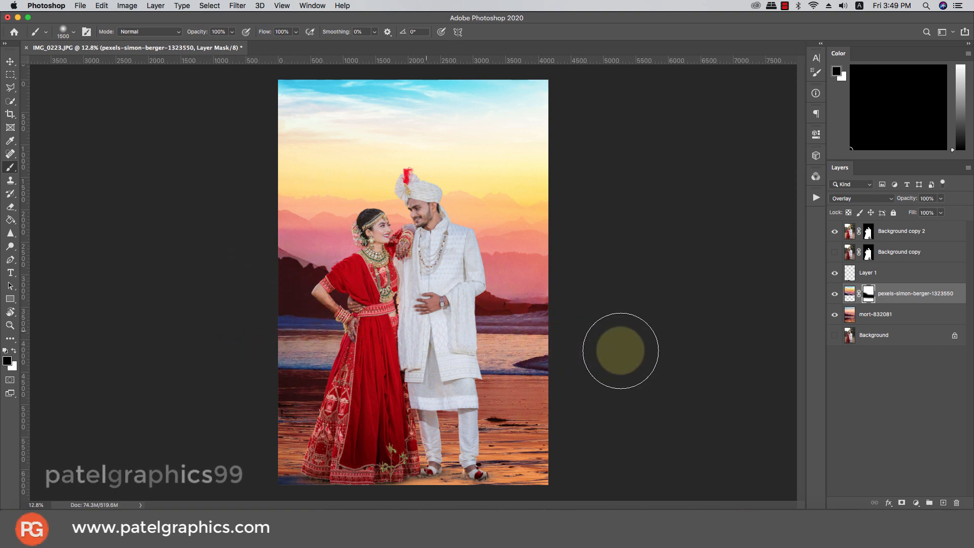
- Hide the Background copy 2 couple layer and add a new empty layer directly above the sunset photo layer
key("v")
left_click(928, 291)
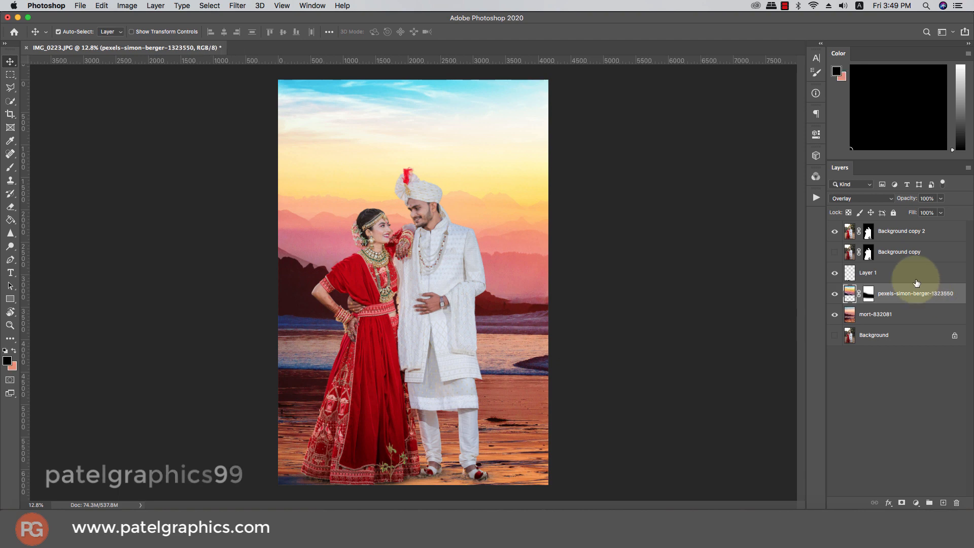
left_click(835, 232)
left_click(892, 280)
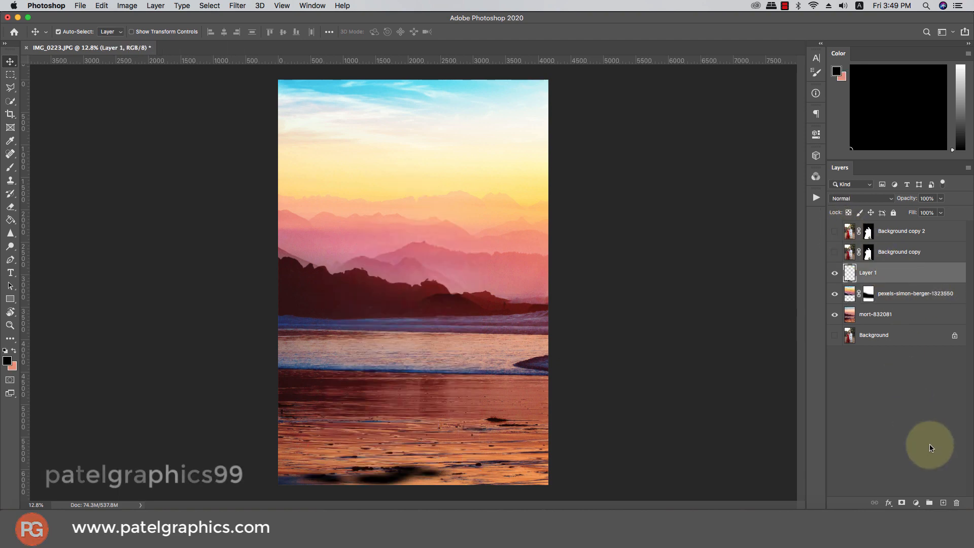
left_click(921, 298)
left_click(942, 504)
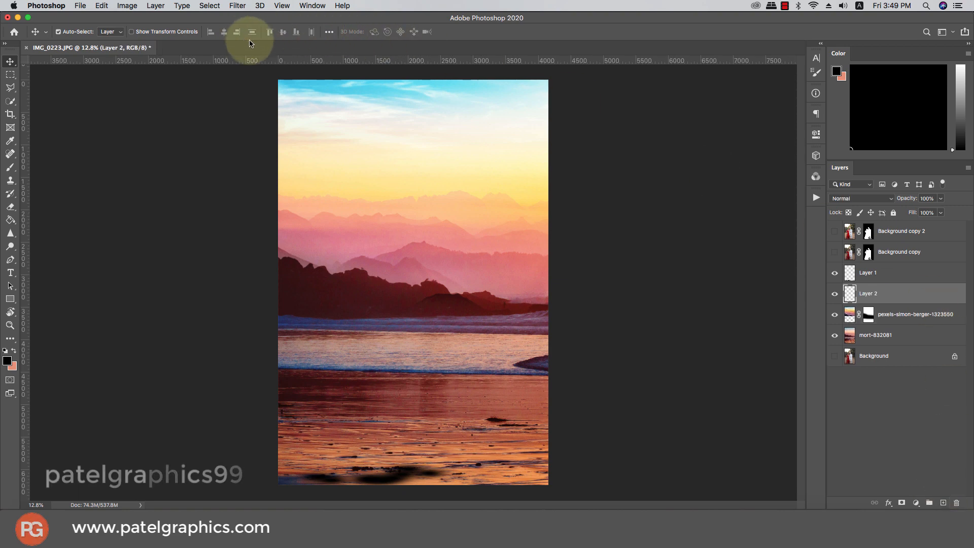
- Use Apply Image to fill the new layer with the merged RGB image, Multiply blending at 100% opacity
left_click(127, 6)
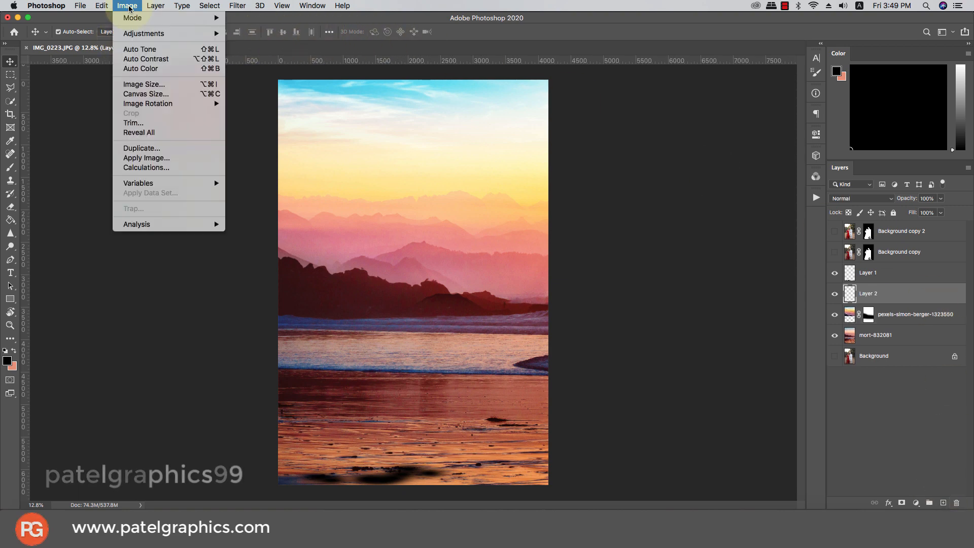
left_click(128, 158)
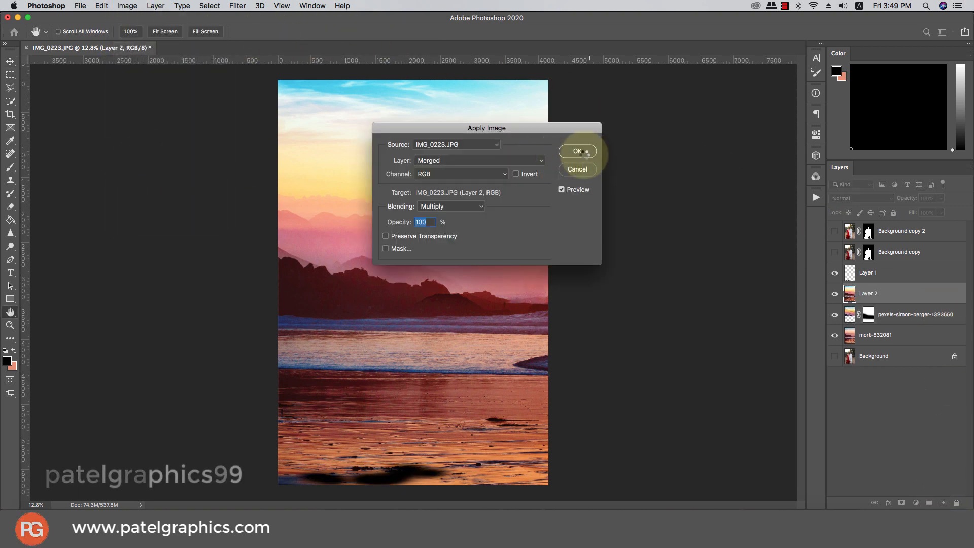
left_click(579, 150)
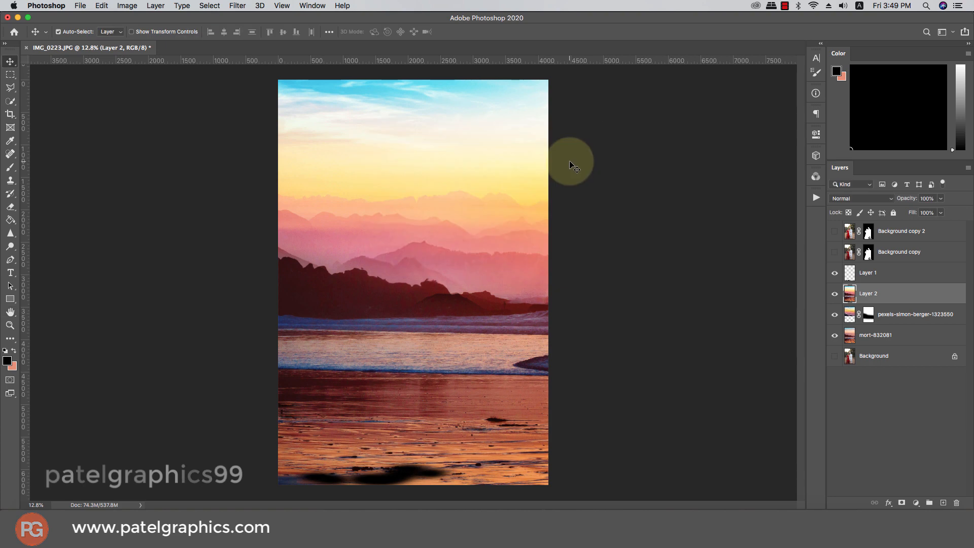
- Apply a 121 px Tilt-Shift blur to Layer 2, centring the focus on the wet sand with its lower focus line below the canvas
left_click(239, 7)
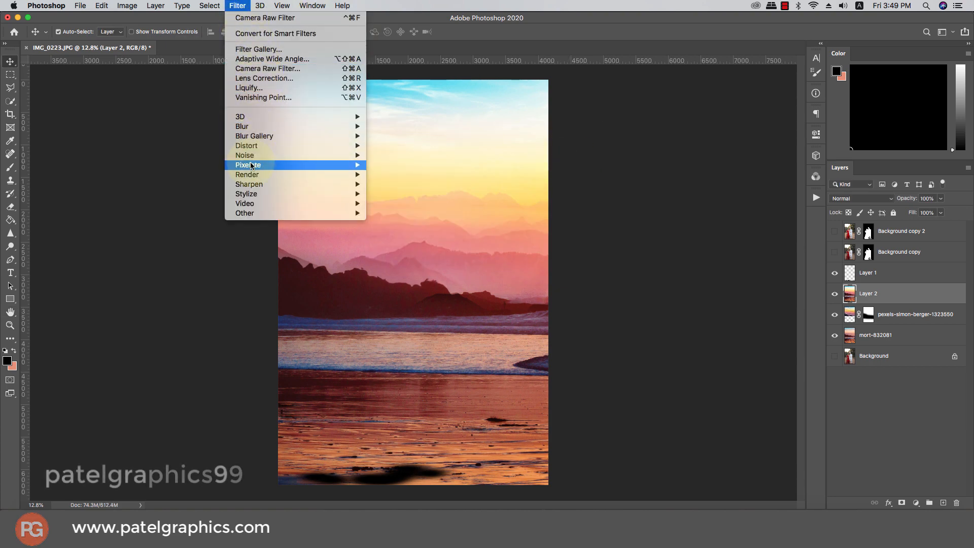
mouse_move(249, 178)
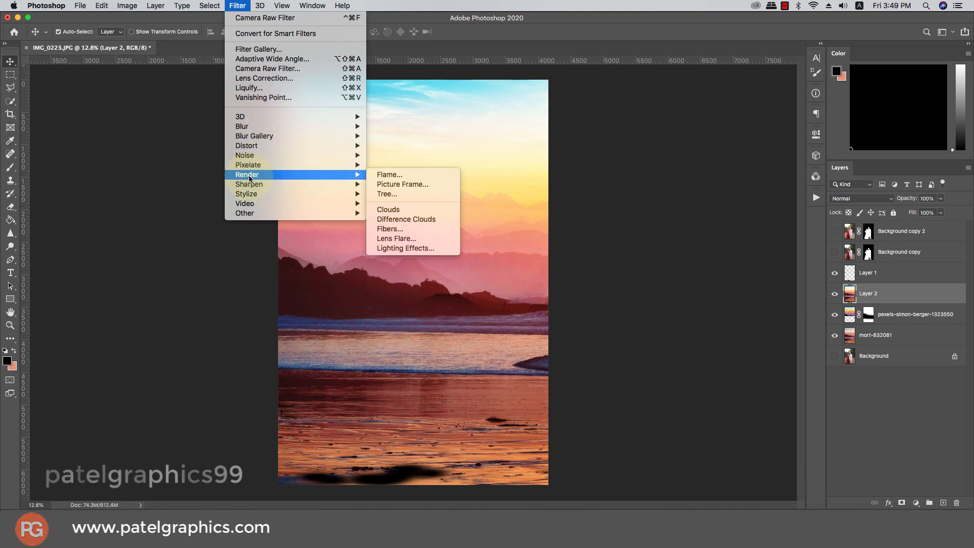
mouse_move(247, 135)
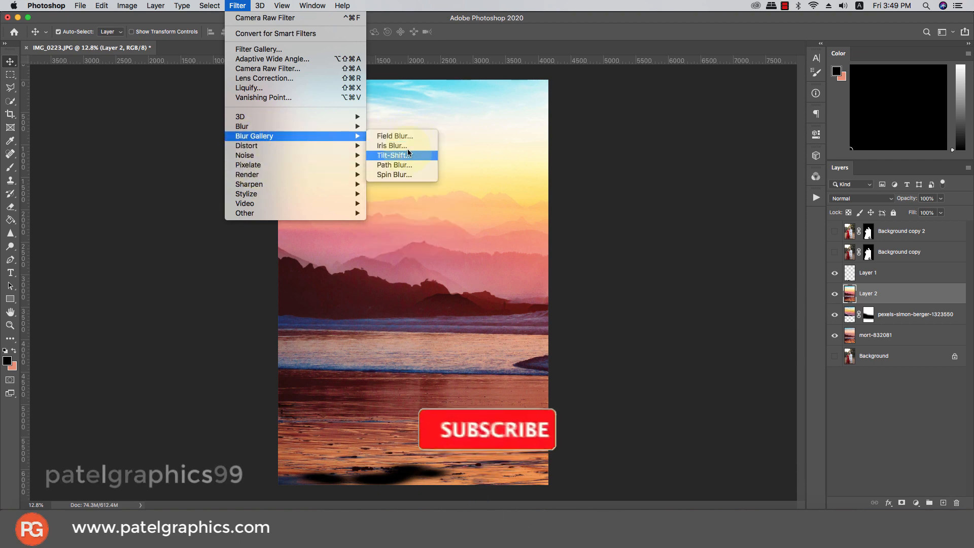
left_click(391, 151)
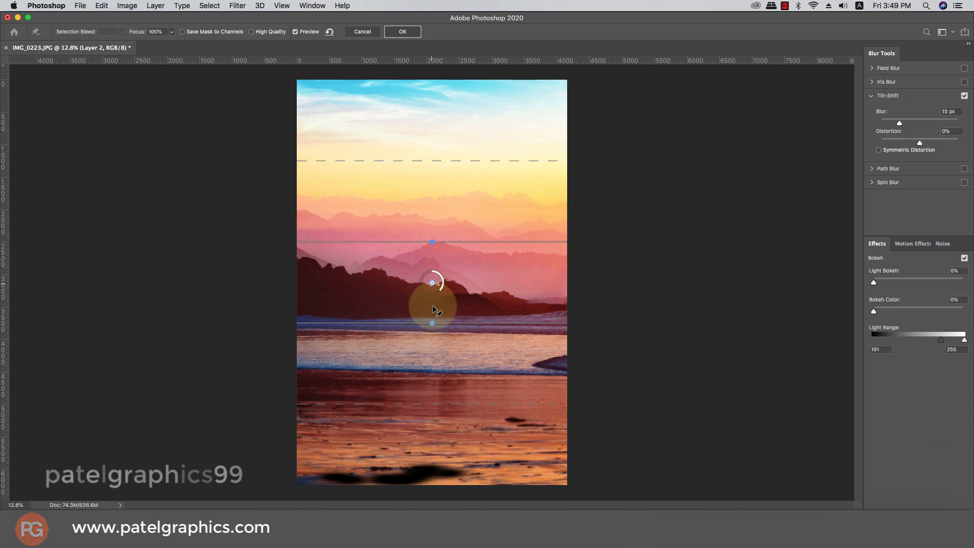
left_click_drag(433, 306, 430, 429)
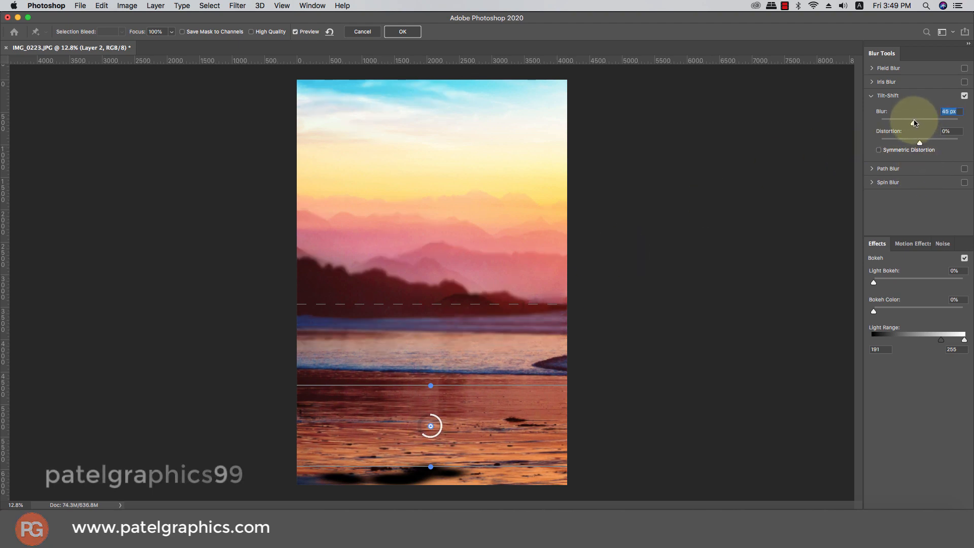
left_click_drag(914, 123, 920, 123)
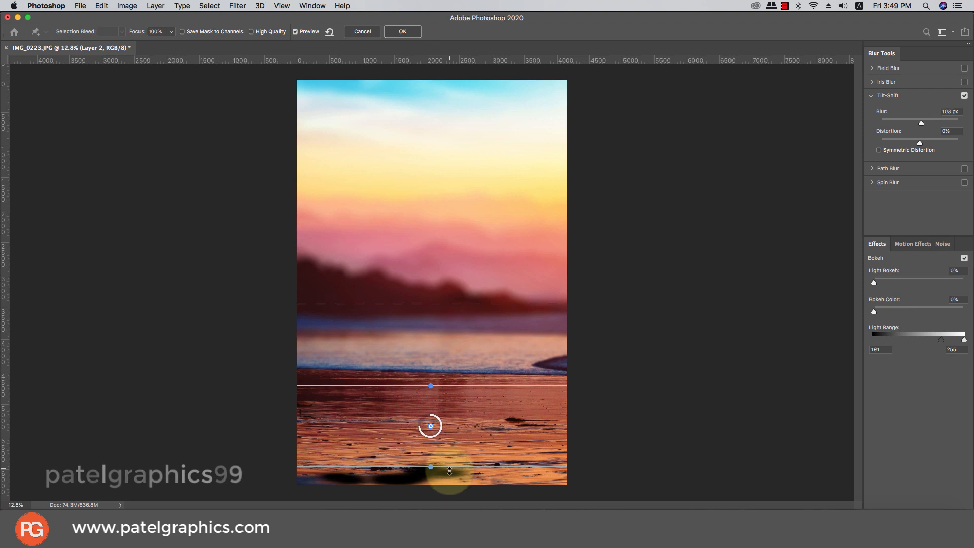
left_click_drag(449, 472, 453, 493)
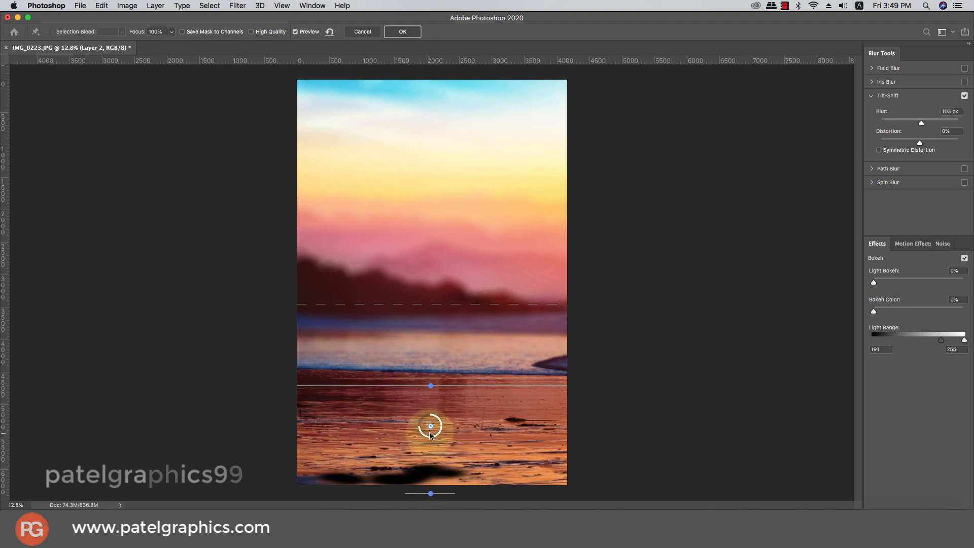
left_click_drag(430, 430, 431, 444)
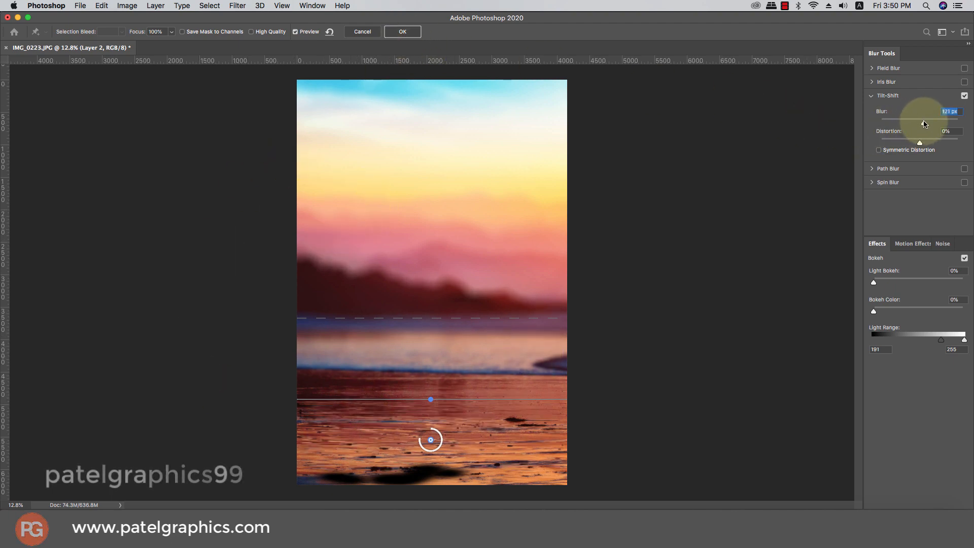
left_click(402, 32)
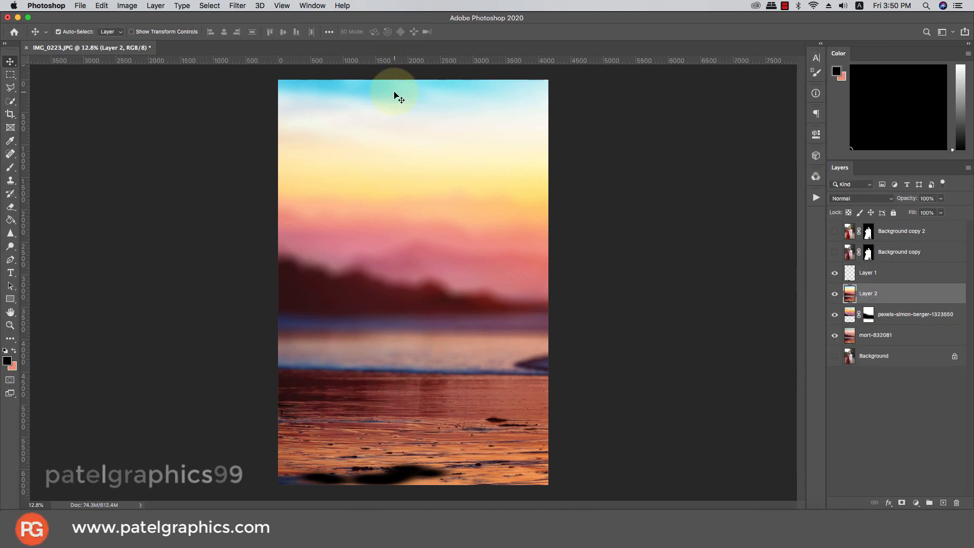
- Show the Background copy 2 couple layer again, compare it with Background copy, and leave Background copy hidden
left_click(835, 232)
left_click(835, 252)
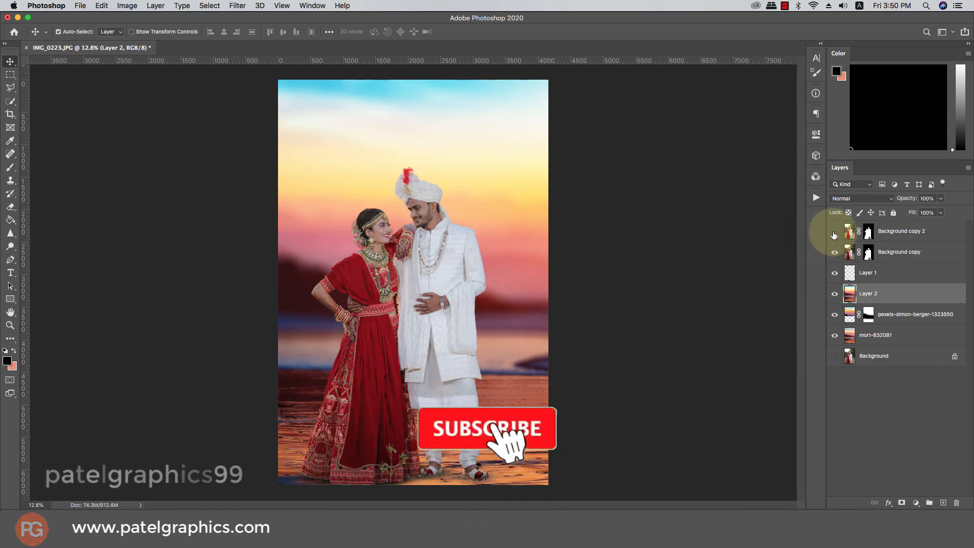
left_click(834, 233)
left_click(834, 233)
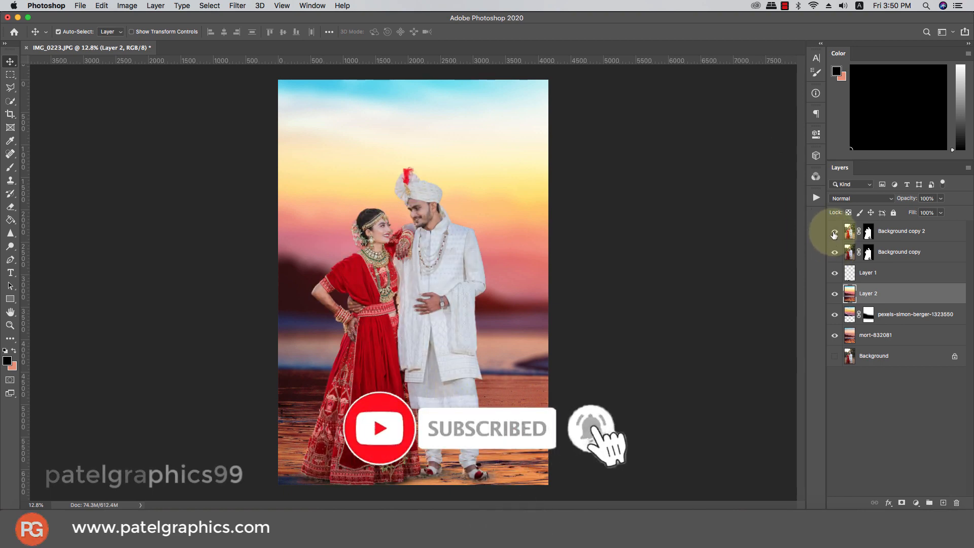
left_click(835, 252)
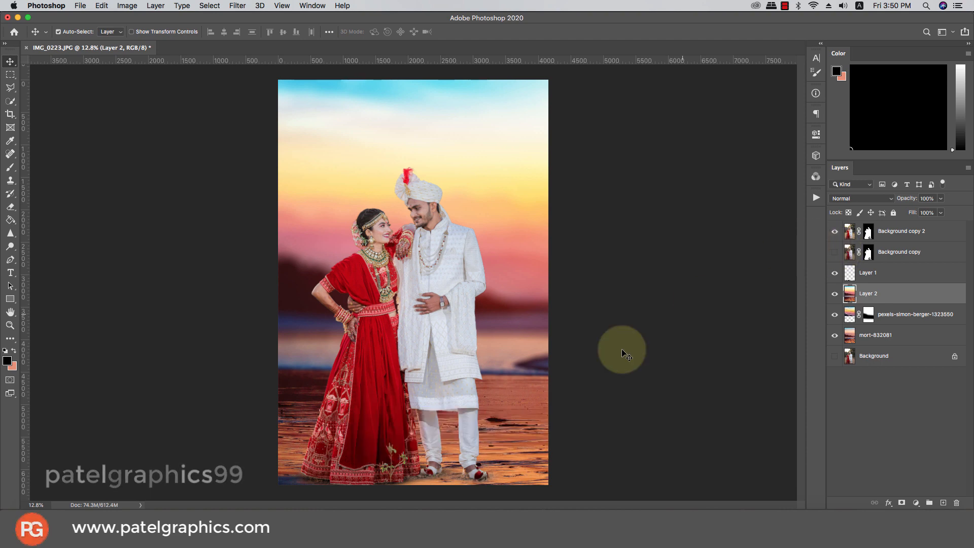
scroll(586, 301, "down", 1)
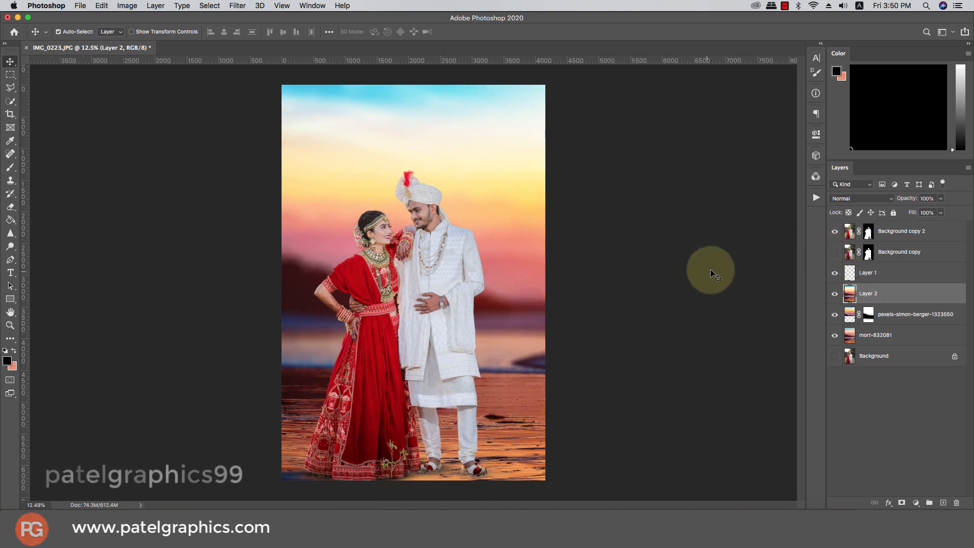
left_click(887, 232)
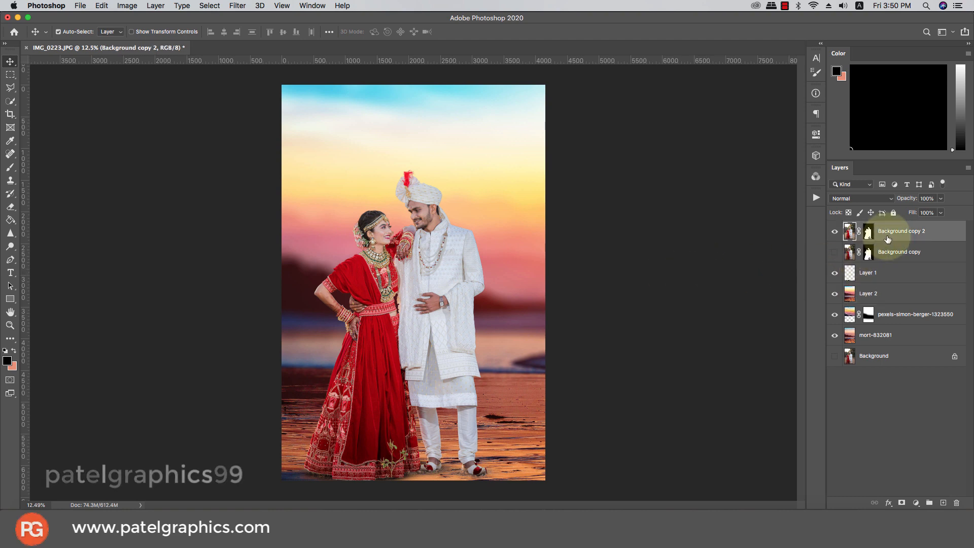
scroll(399, 239, "down", 5)
scroll(399, 238, "up", 5)
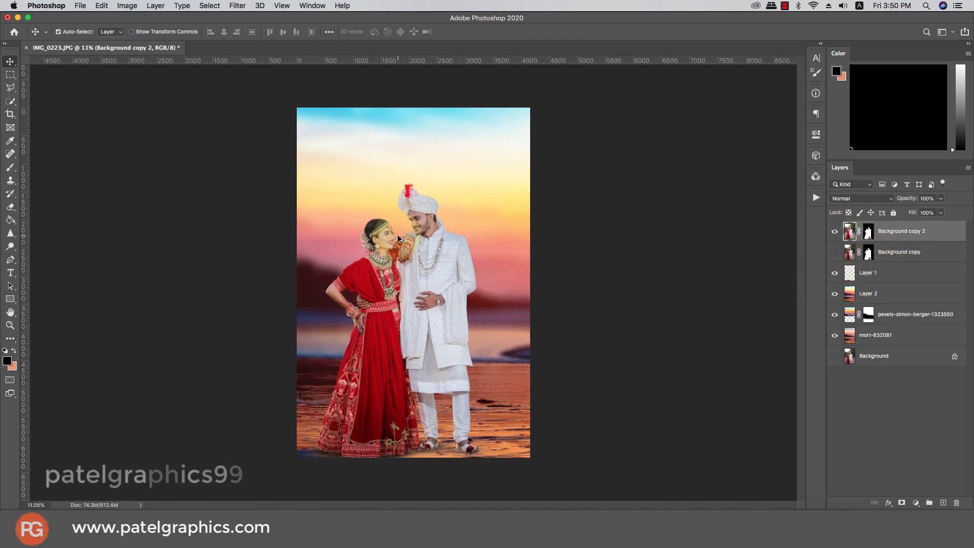
scroll(412, 238, "up", 5)
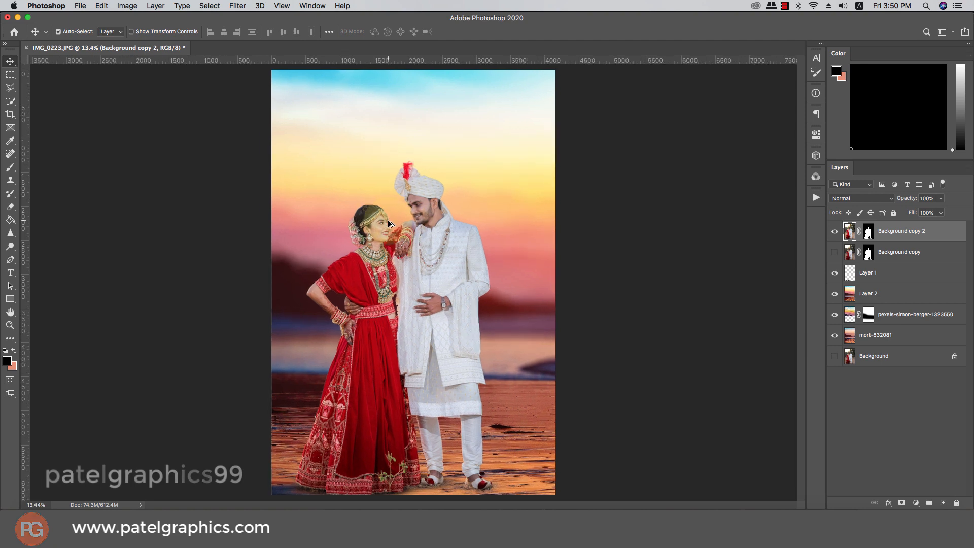
scroll(409, 259, "down", 5)
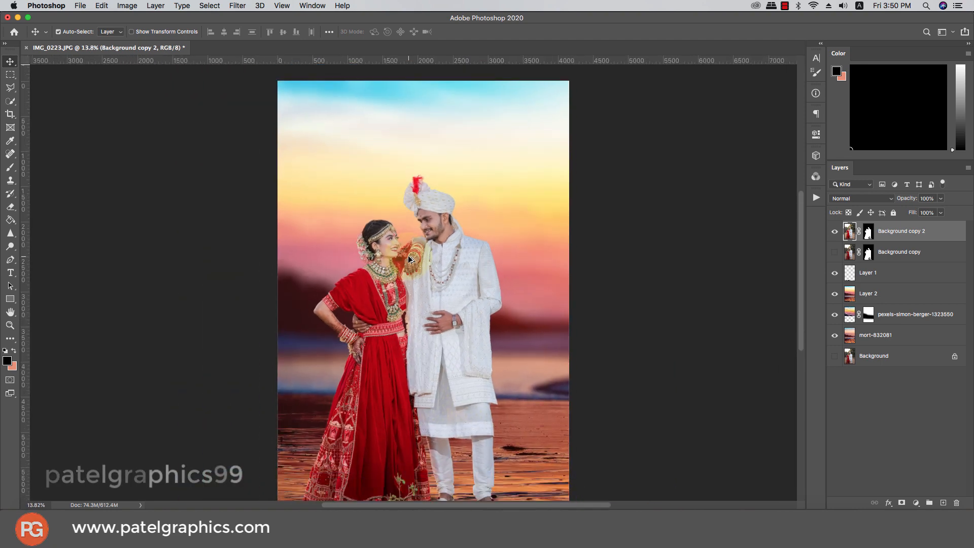
- Duplicate the blurred Layer 2 and move the copy to the top of the layer stack
left_click(880, 296)
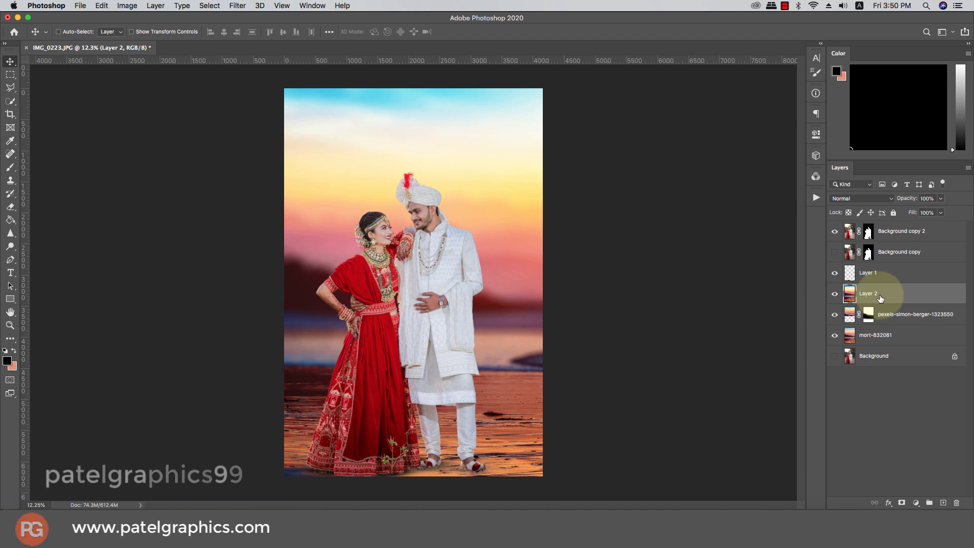
key("super+j")
left_click_drag(887, 289, 875, 230)
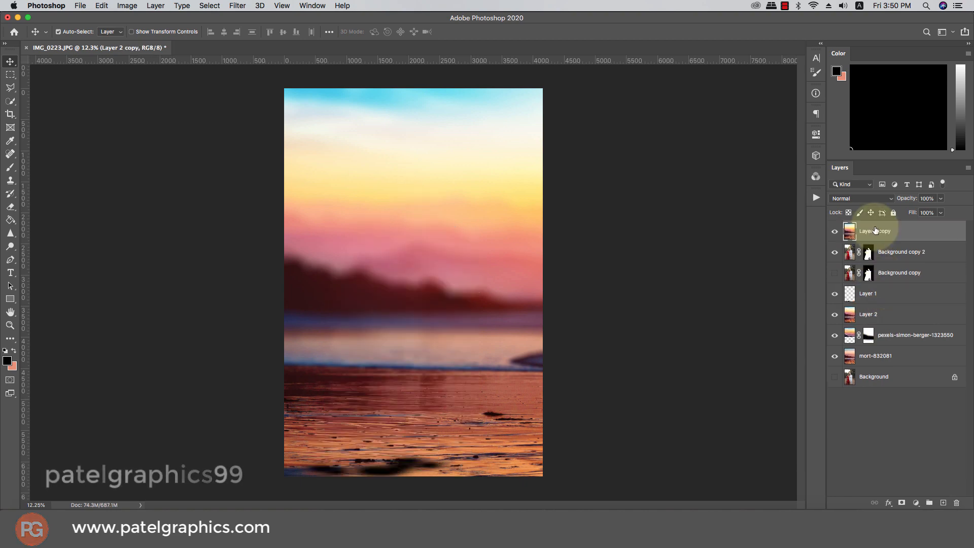
- Apply a Gaussian Blur with a 1000-pixel radius to Layer 2 copy
left_click(202, 9)
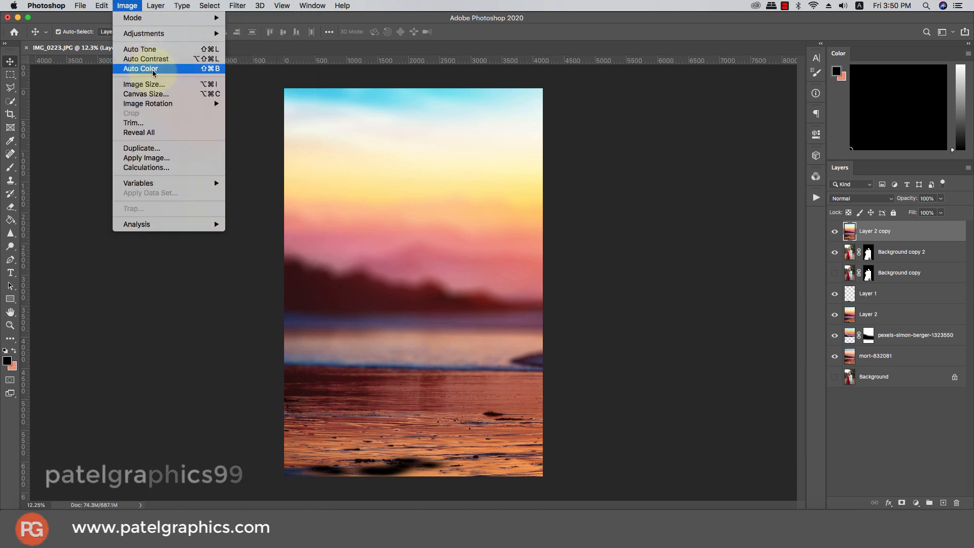
mouse_move(241, 141)
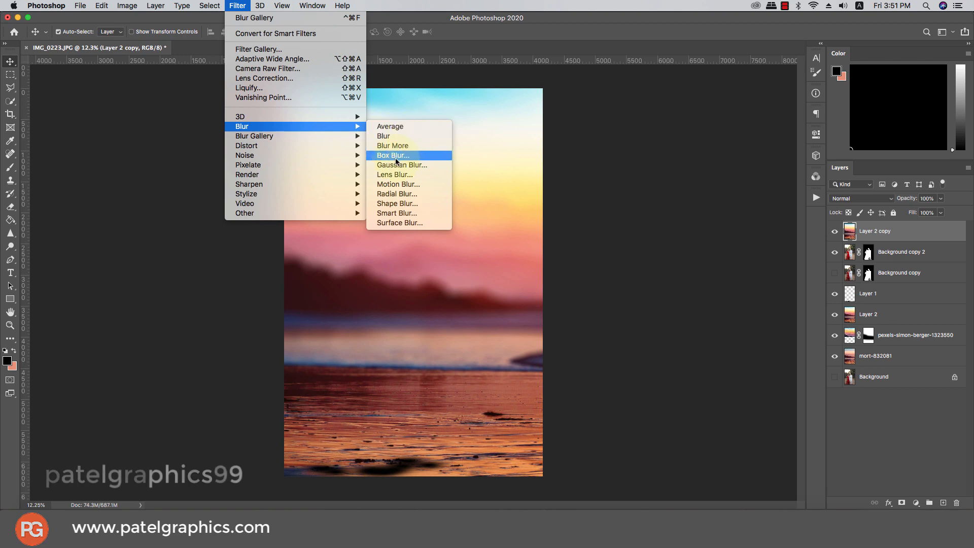
left_click(397, 165)
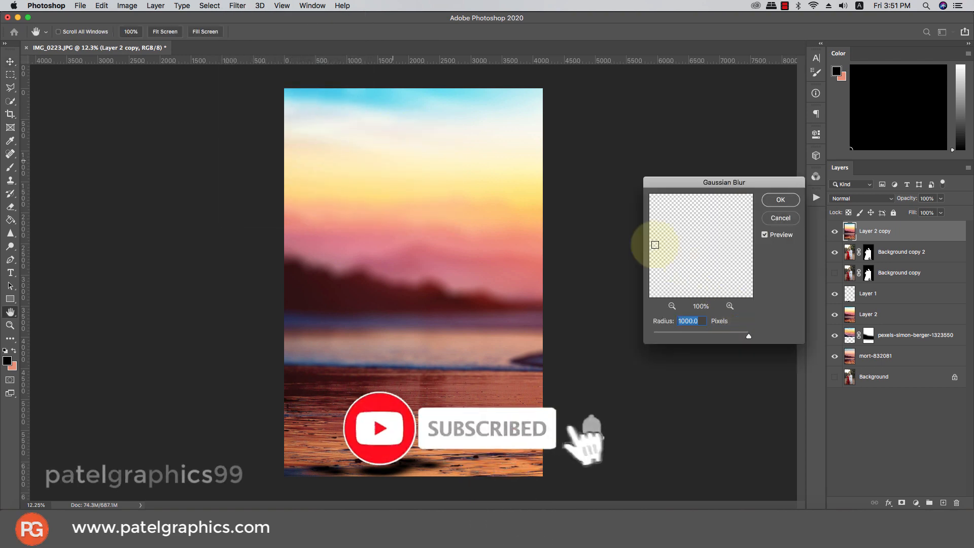
left_click(765, 204)
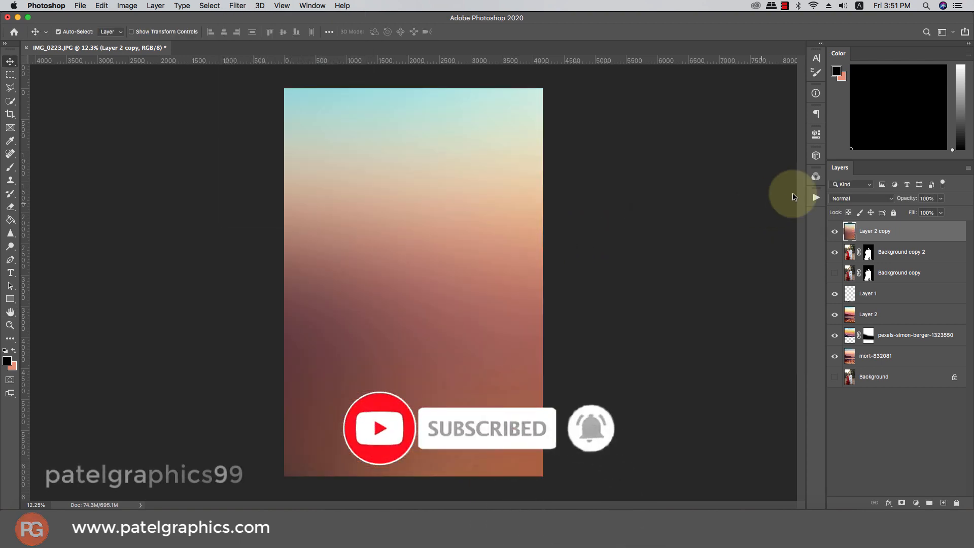
- Clip Layer 2 copy to the Background copy 2 couple layer, keeping its blend mode at Normal
left_click(843, 199)
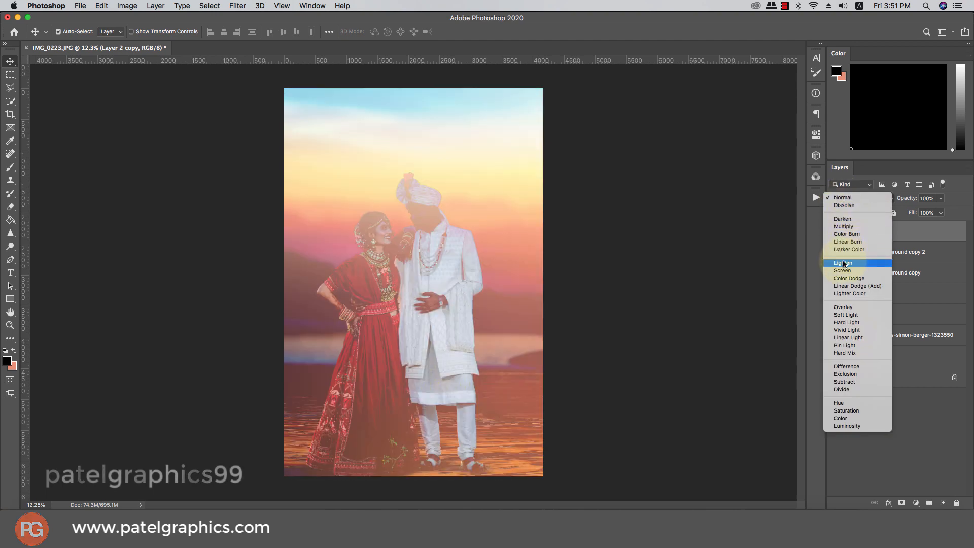
left_click(846, 203)
right_click(906, 235)
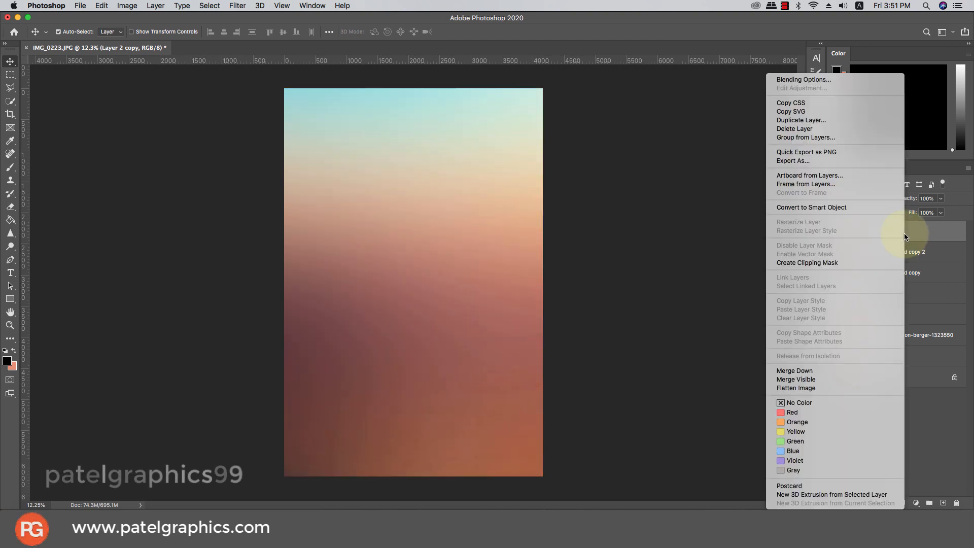
left_click(829, 265)
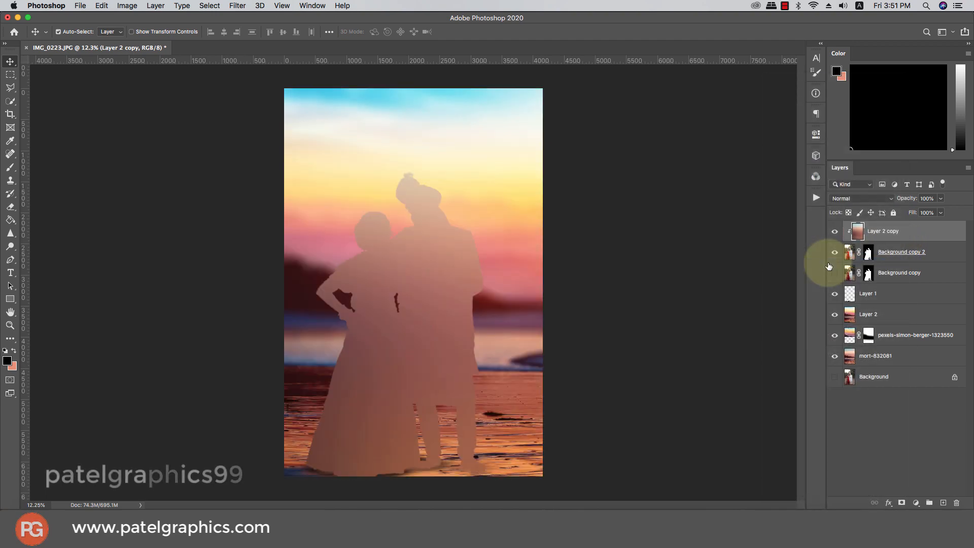
- Set Layer 2 copy to the Overlay blend mode at 49% opacity
left_click(845, 198)
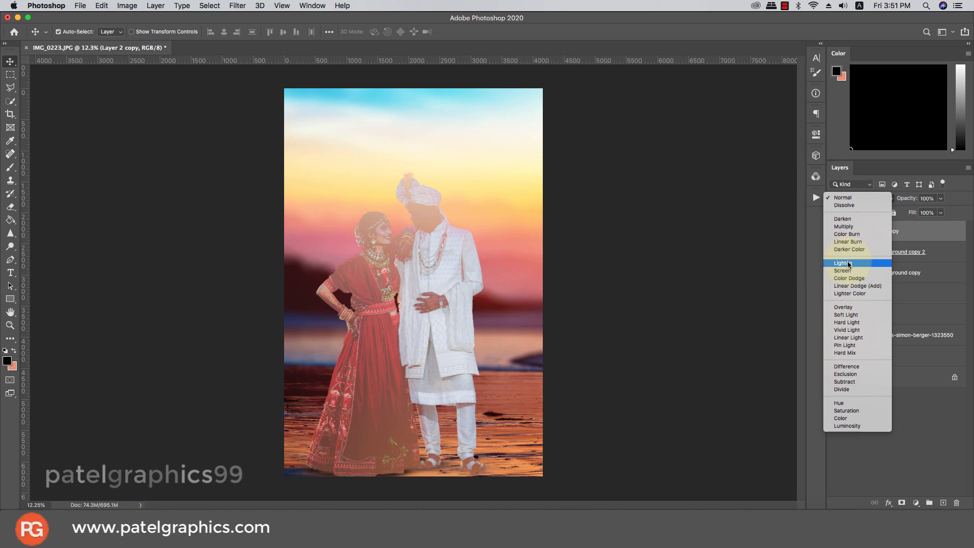
left_click(847, 307)
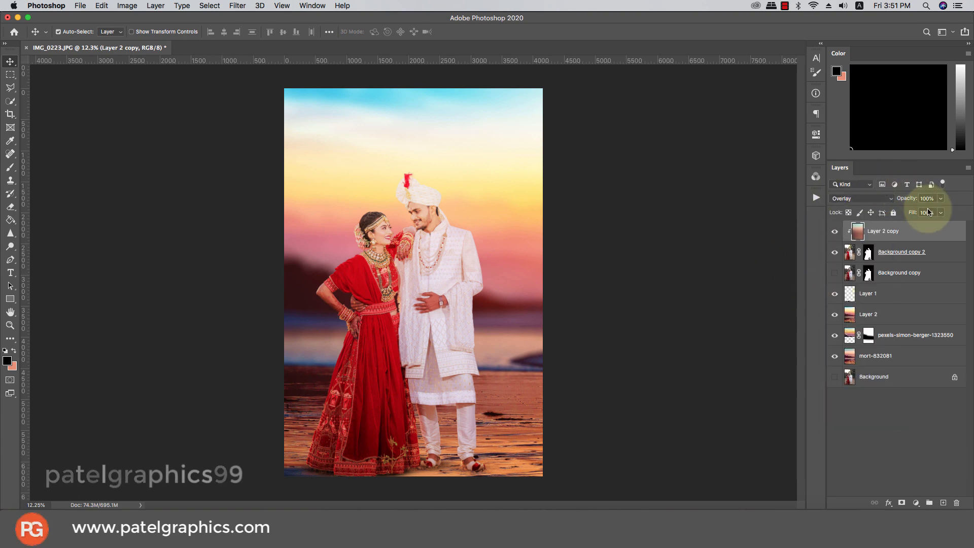
left_click_drag(936, 203, 883, 211)
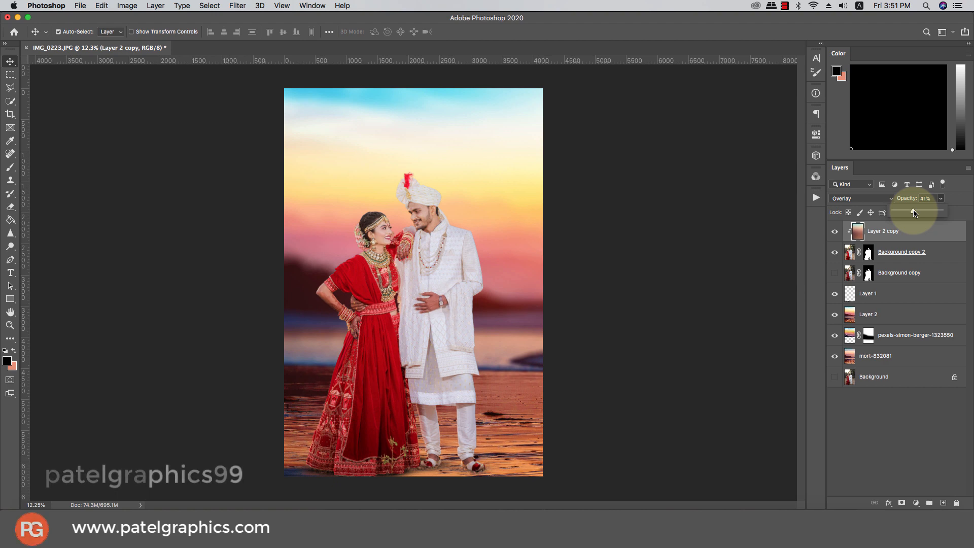
left_click_drag(915, 213, 917, 212)
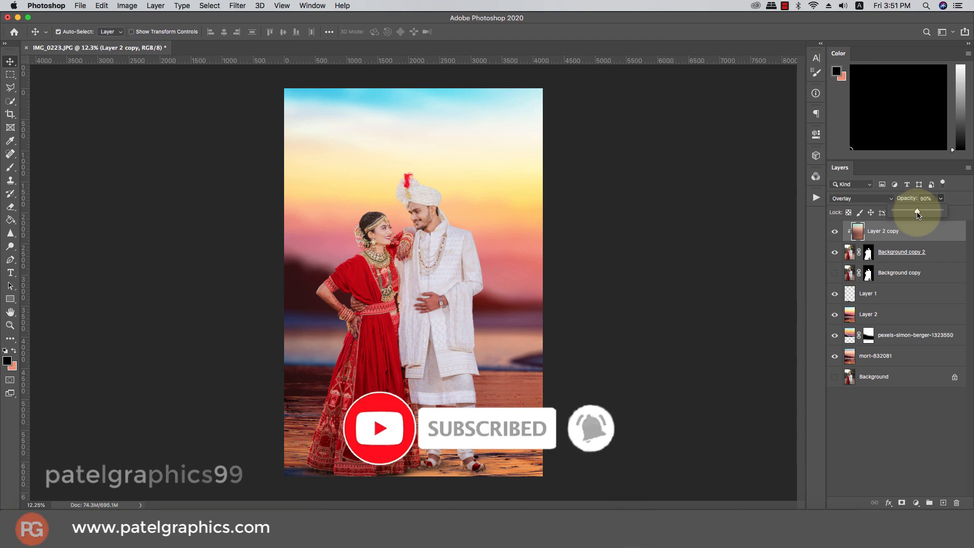
scroll(340, 252, "up", 2)
left_click(340, 252)
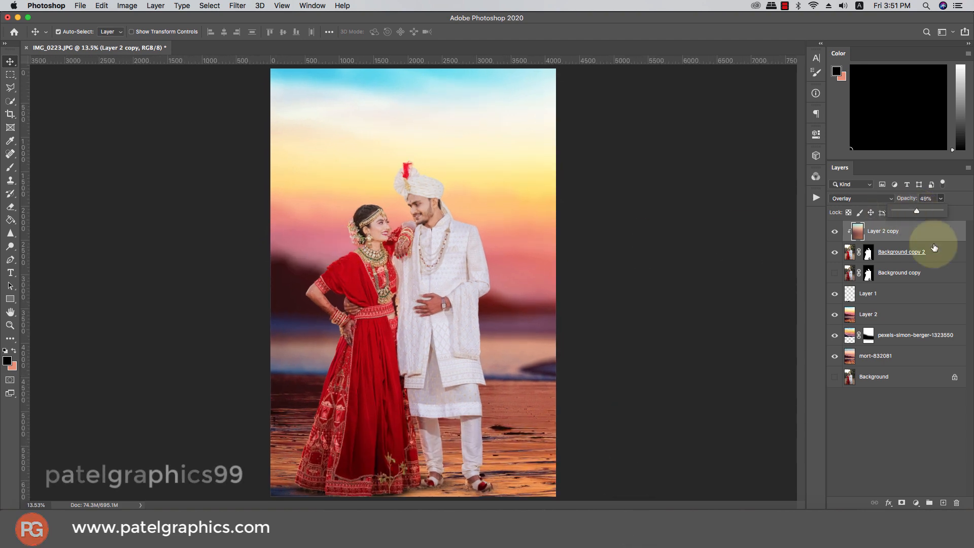
- Add a new layer above Layer 2 copy and fill it with the merged composite using Apply Image
left_click(944, 501)
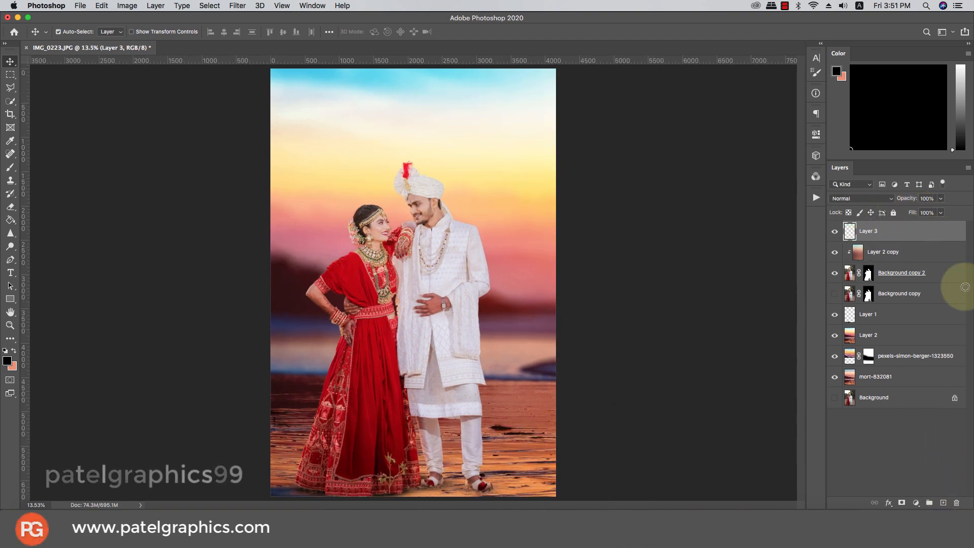
left_click(123, 8)
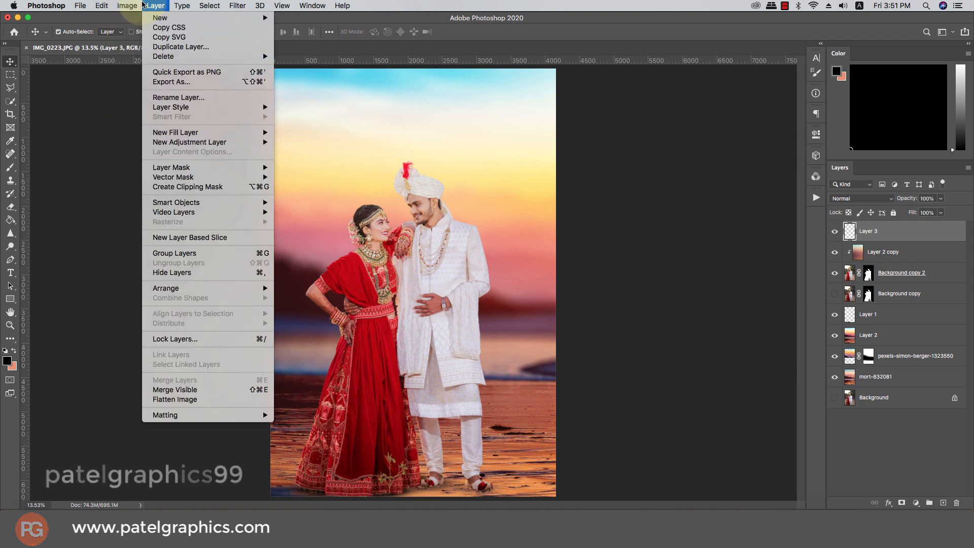
left_click(136, 159)
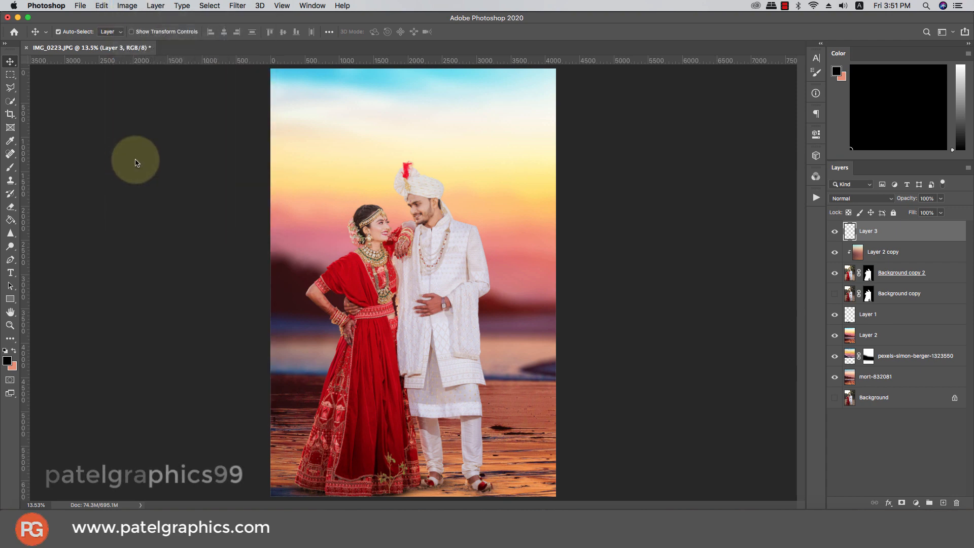
left_click(586, 151)
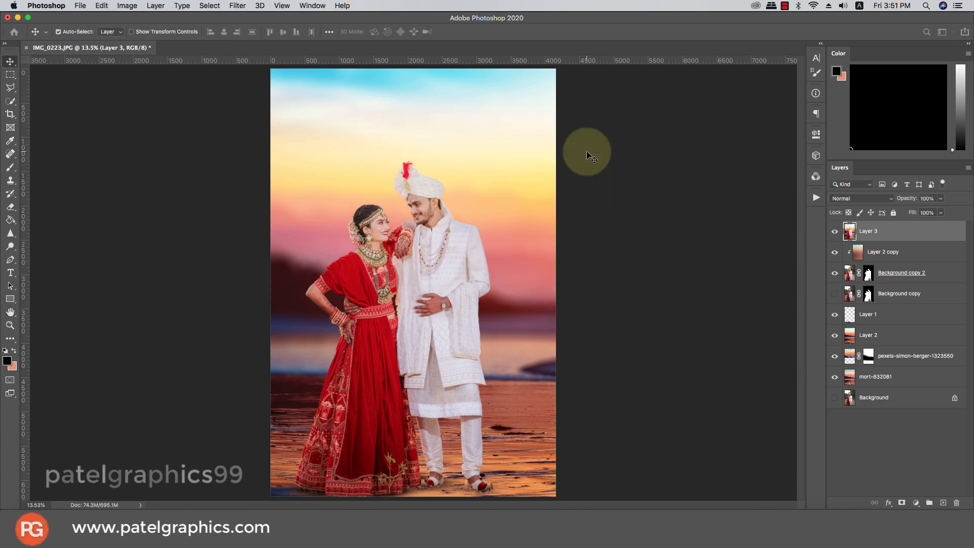
- Open Layer 3 in the Camera Raw Filter, apply the Auto tone correction and reset Exposure to 0.00
scroll(418, 195, "up", 5)
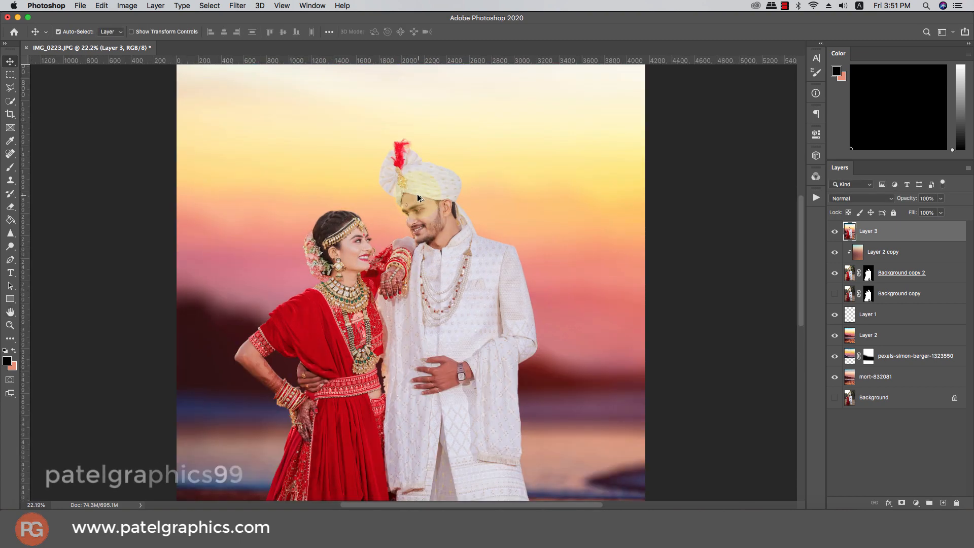
scroll(417, 195, "down", 5)
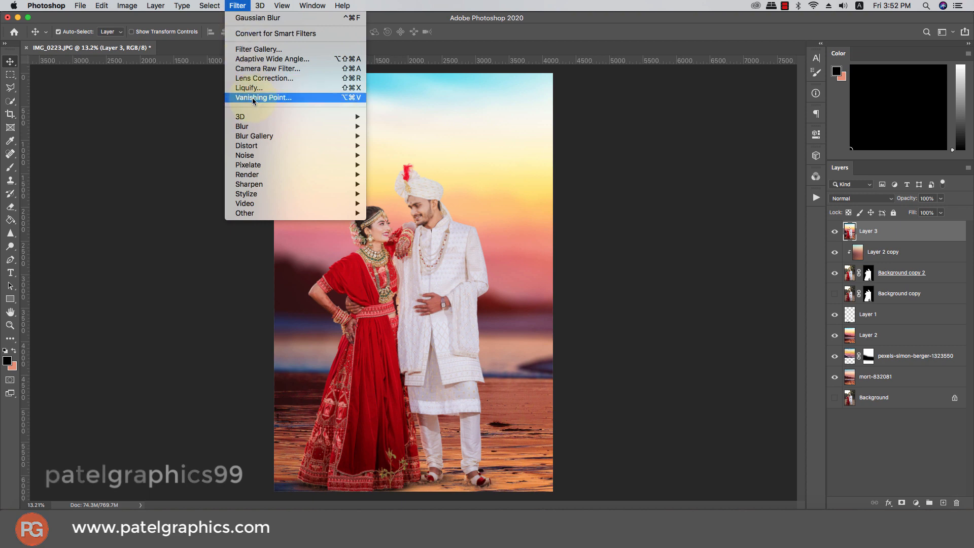
left_click(260, 69)
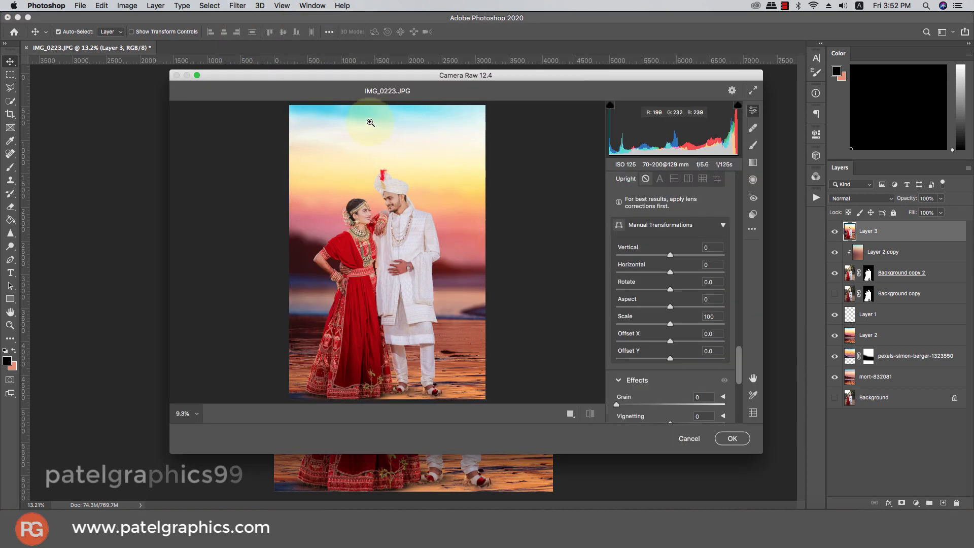
left_click_drag(740, 366, 685, 185)
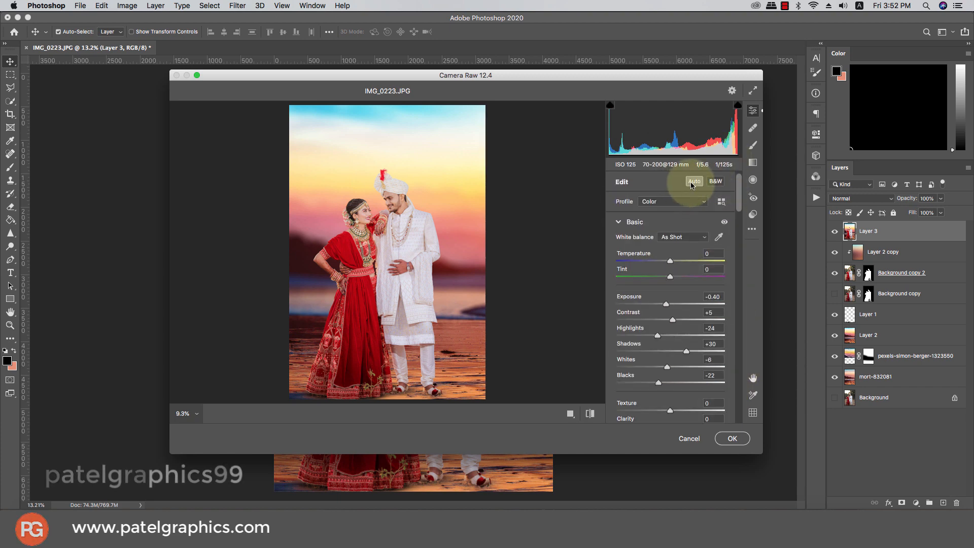
double_click(670, 304)
left_click(670, 304)
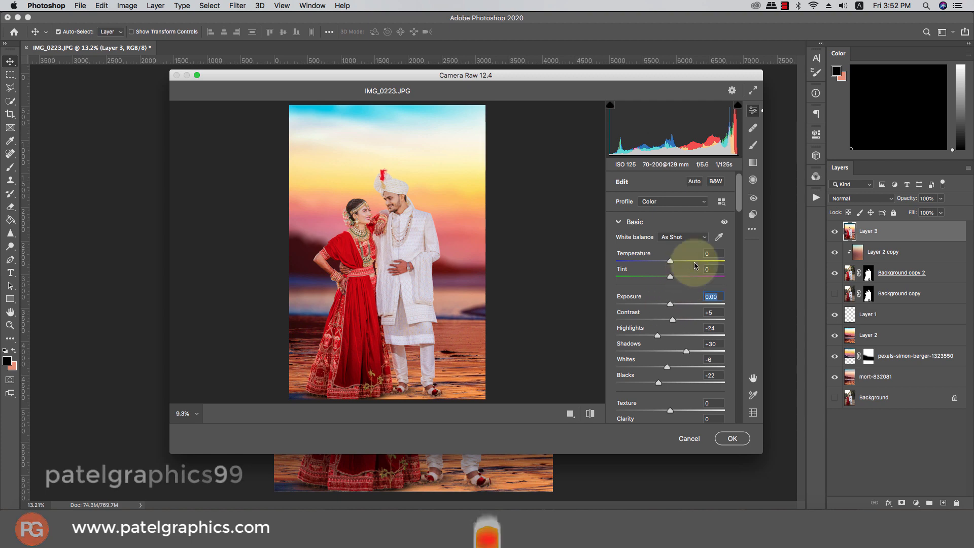
- Boost local contrast slightly, set Blue Primary Saturation to +14, add a slight dark vignette and apply the Camera Raw adjustments
left_click_drag(739, 198, 739, 213)
left_click_drag(671, 335, 683, 337)
left_click_drag(738, 213, 678, 415)
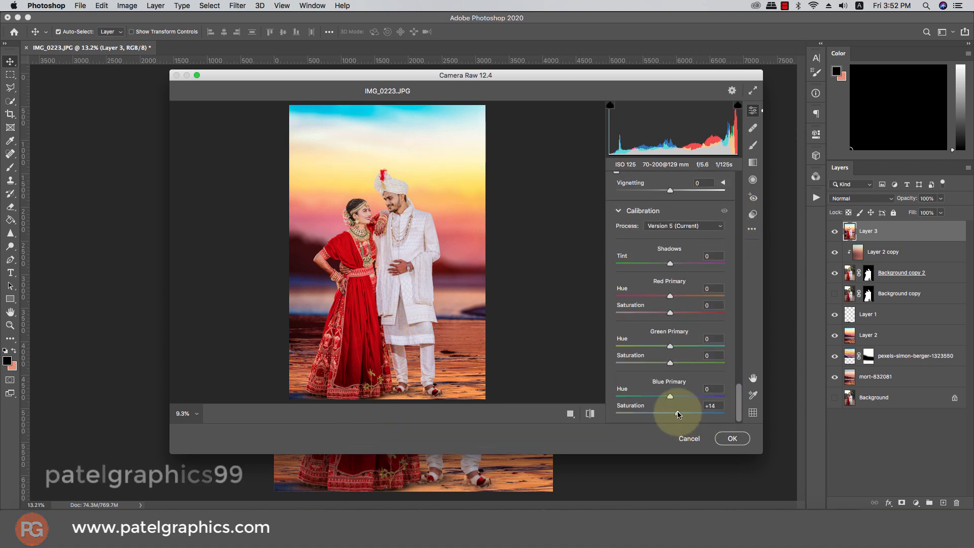
scroll(678, 321, "up", 2)
left_click_drag(669, 210, 660, 213)
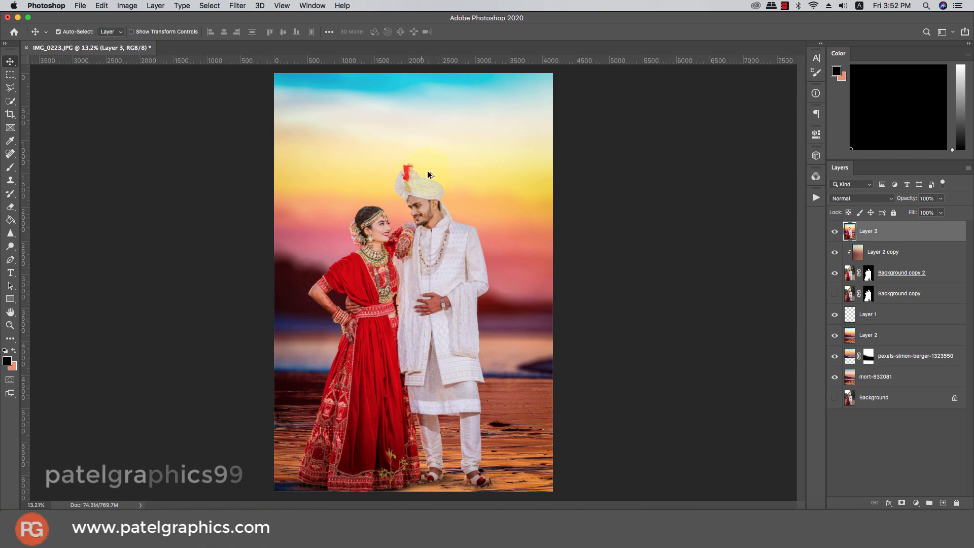
- Remove the blemishes from the groom's cheek and forehead with the Content-Aware Spot Healing Brush at about 15 to 25 px
scroll(422, 198, "up", 10)
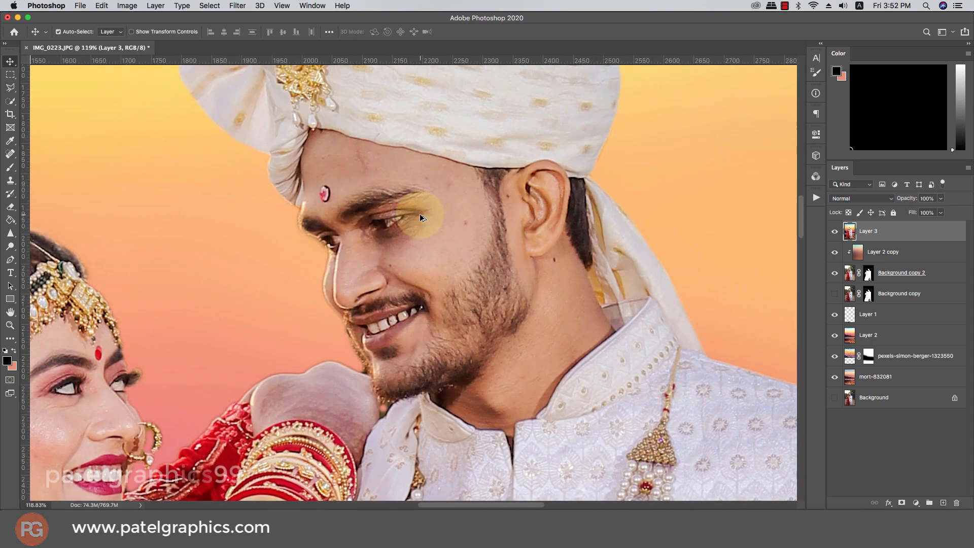
scroll(422, 214, "down", 1)
left_click(10, 154)
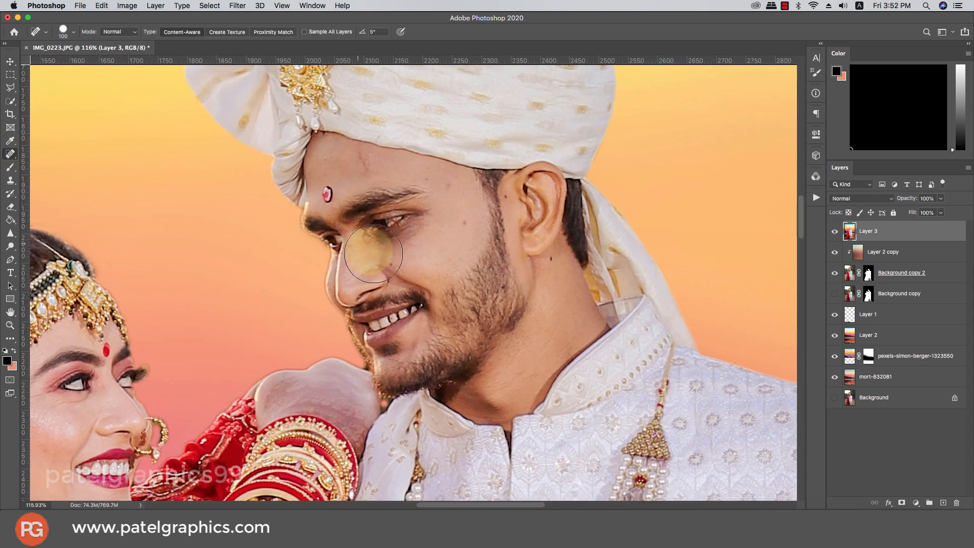
key("bracketleft")
key("bracketleft")
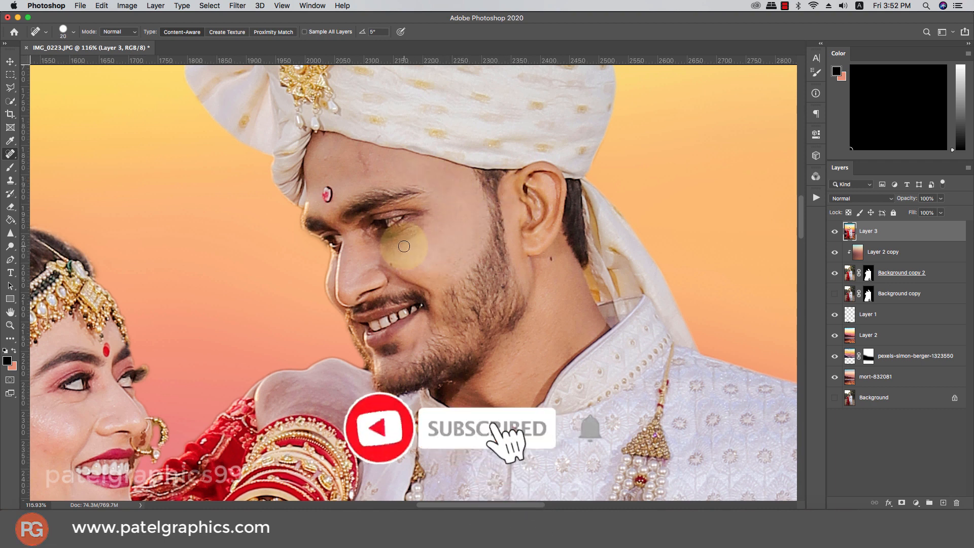
key("bracketleft")
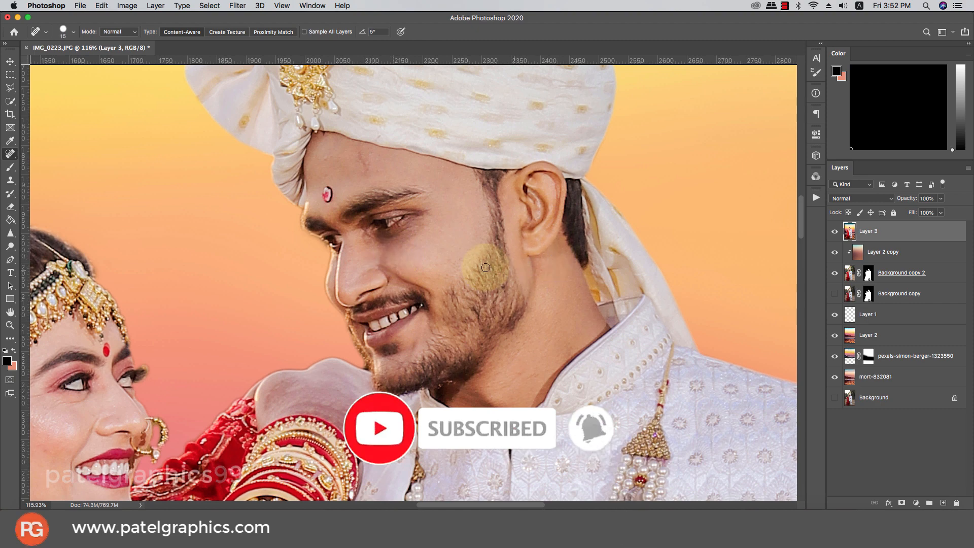
key("bracketright")
left_click(324, 159)
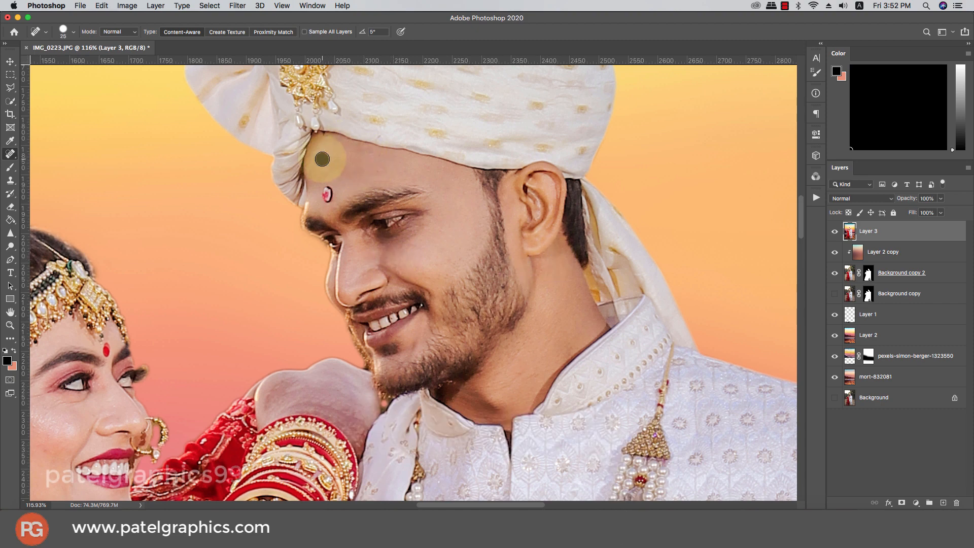
- Smooth the skin on the bride's cheeks, nose, chin and neck with the Mixer Brush, varying its size between 20 and 45 px
left_click_drag(281, 237, 452, 124)
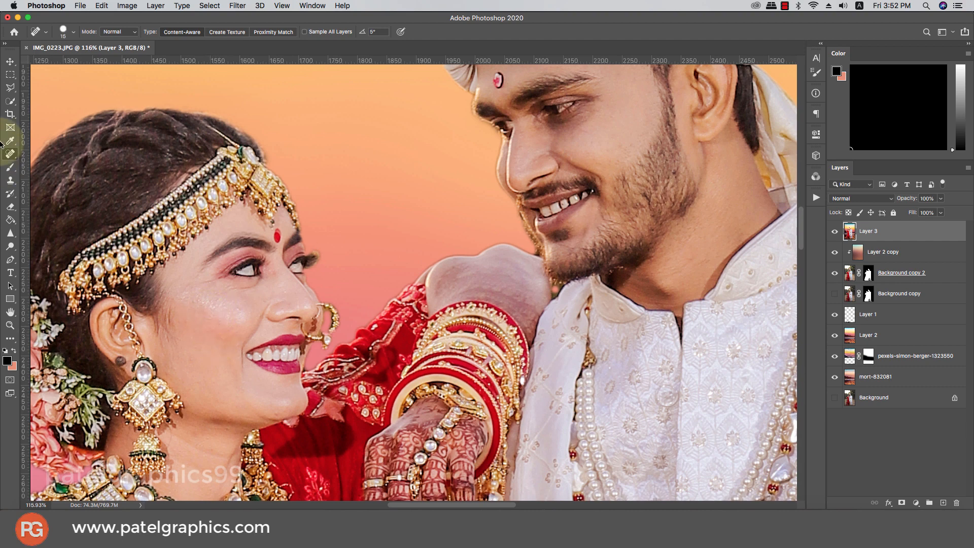
right_click(10, 167)
left_click(100, 198)
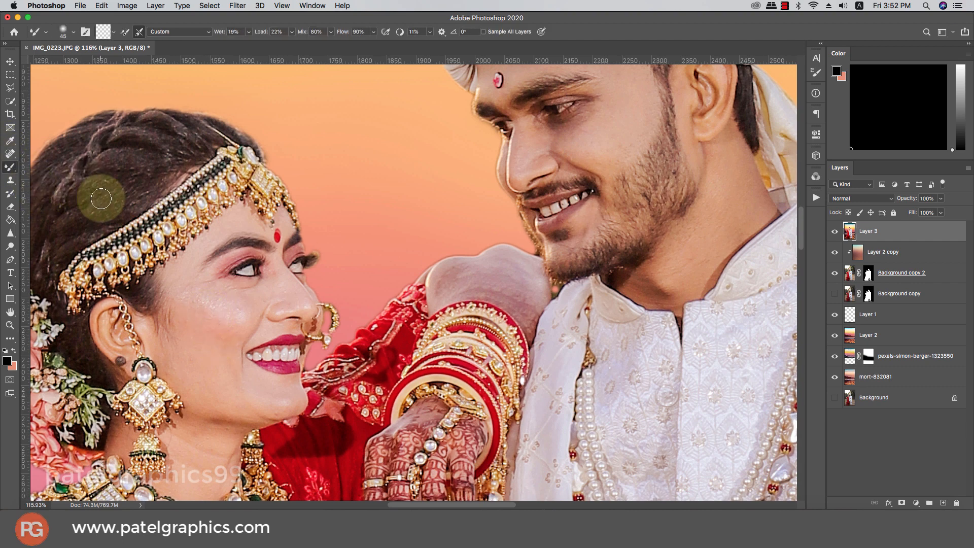
right_click(210, 303)
key("Escape")
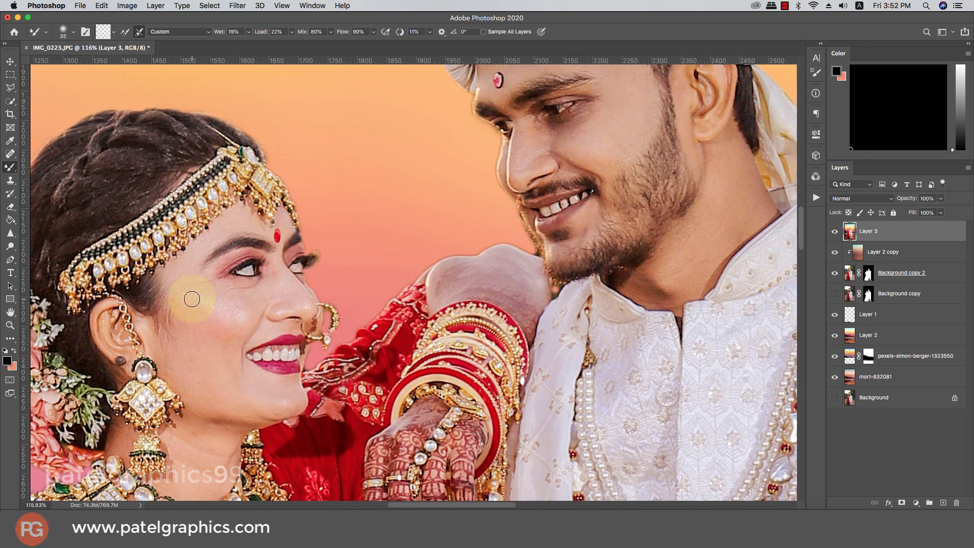
key("bracketright")
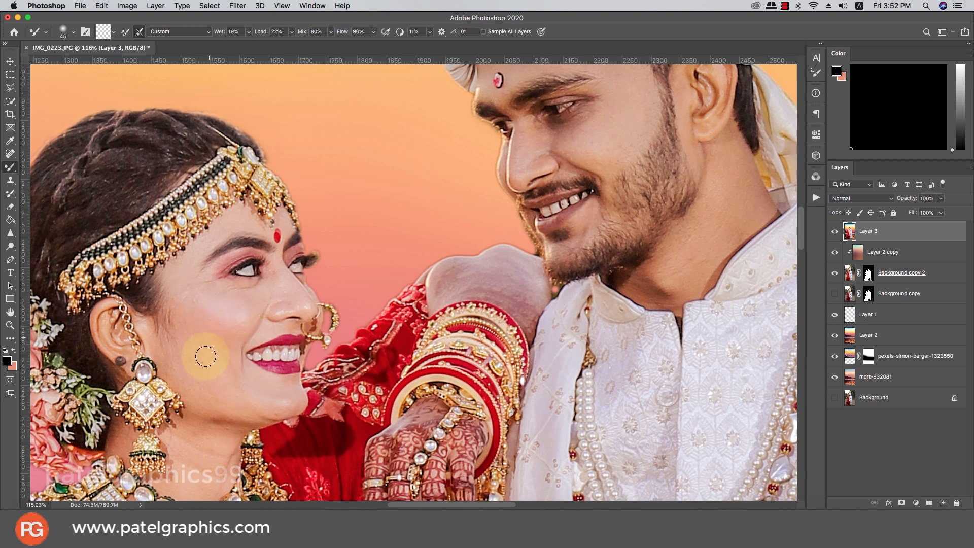
key("bracketleft")
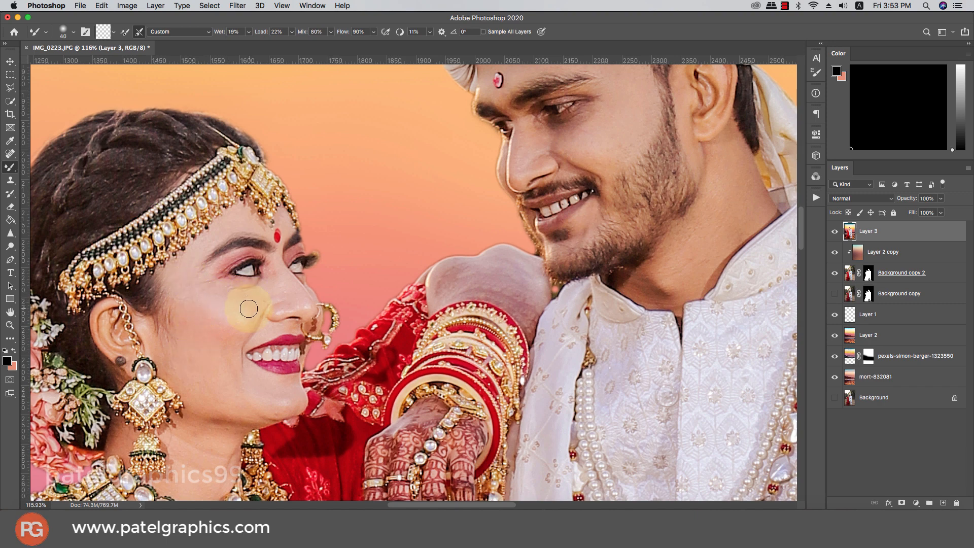
key("bracketleft")
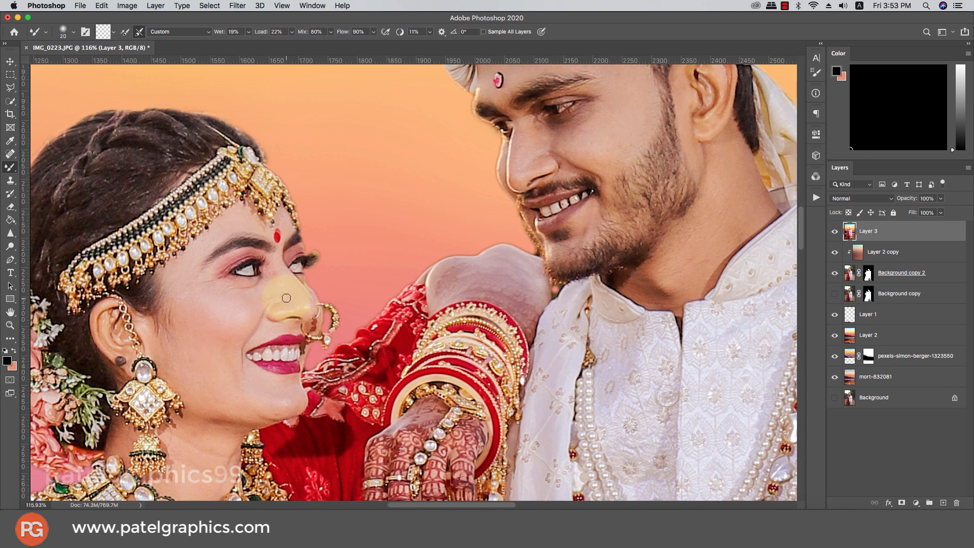
key("bracketright")
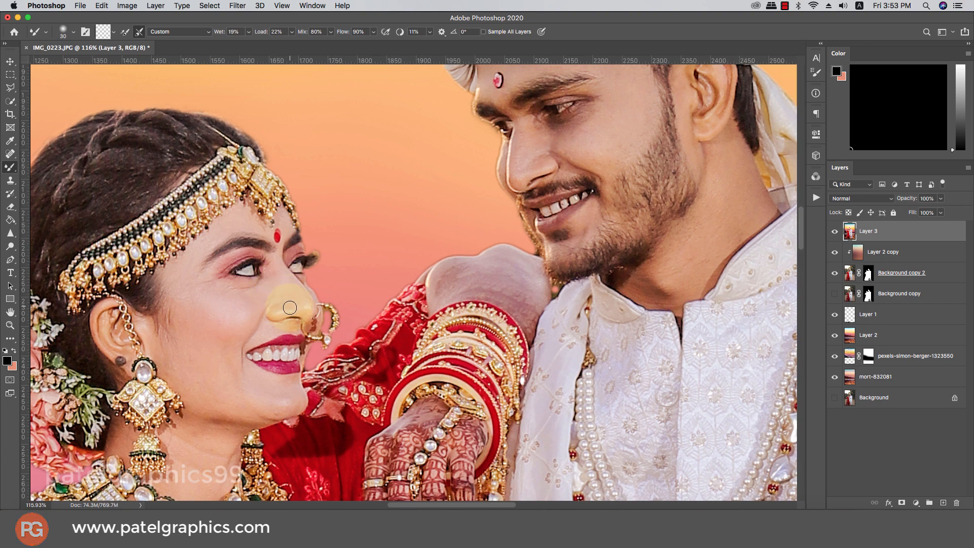
key("bracketright")
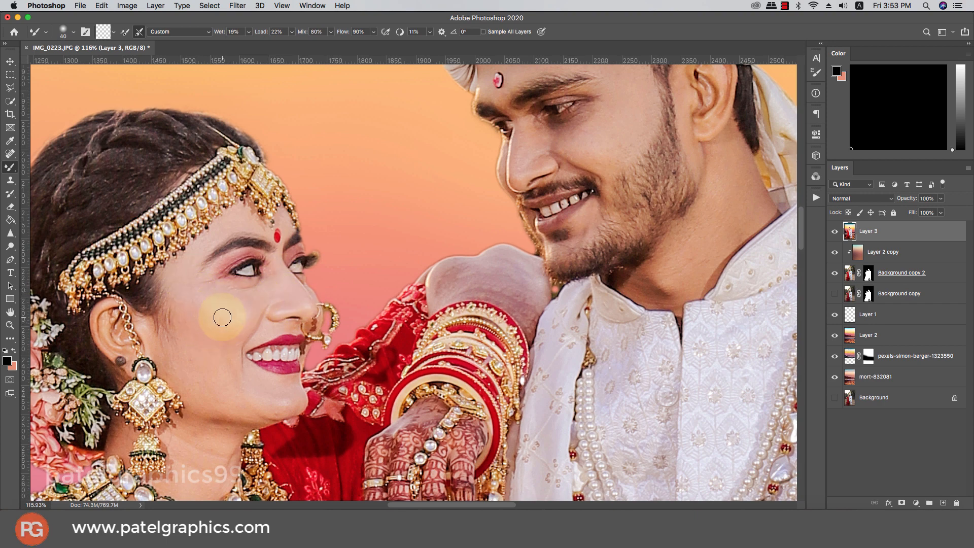
key("bracketright")
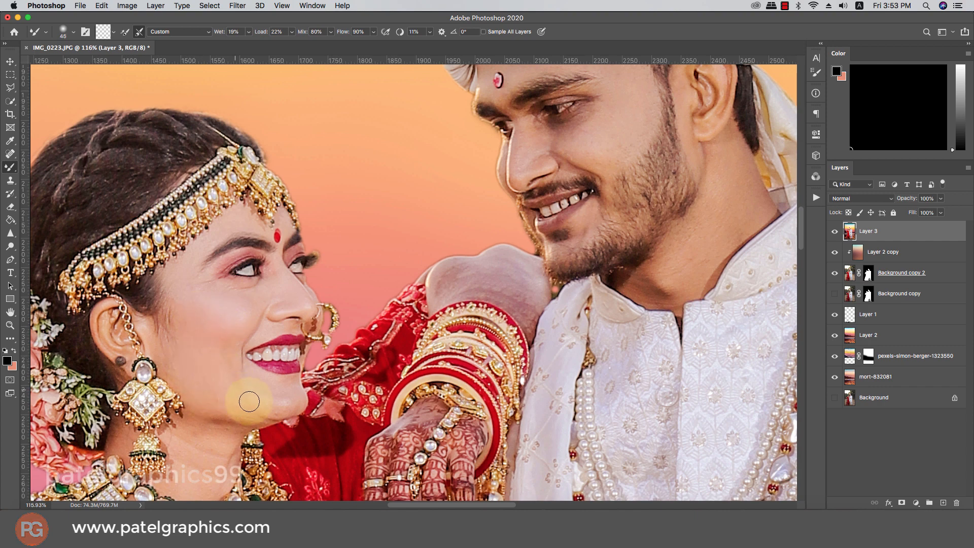
key("bracketleft")
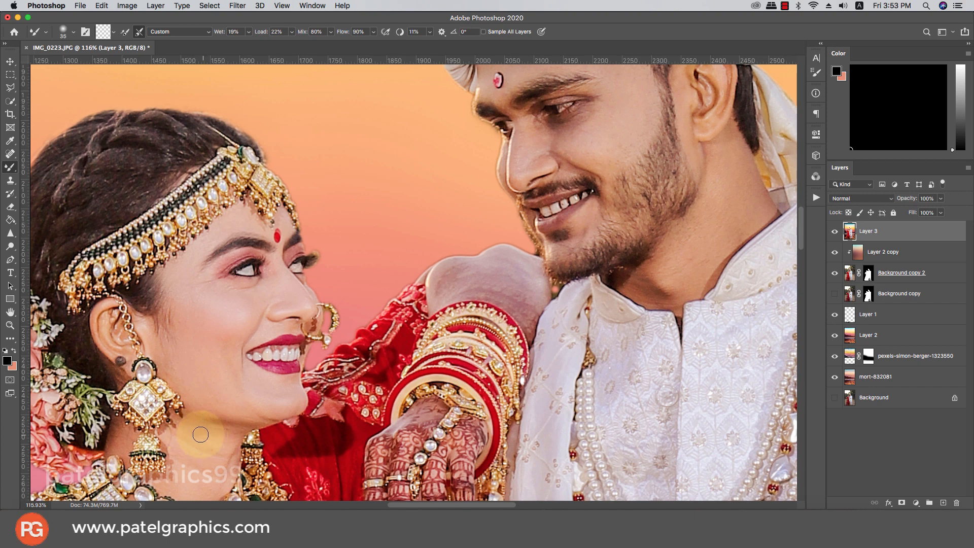
key("bracketright")
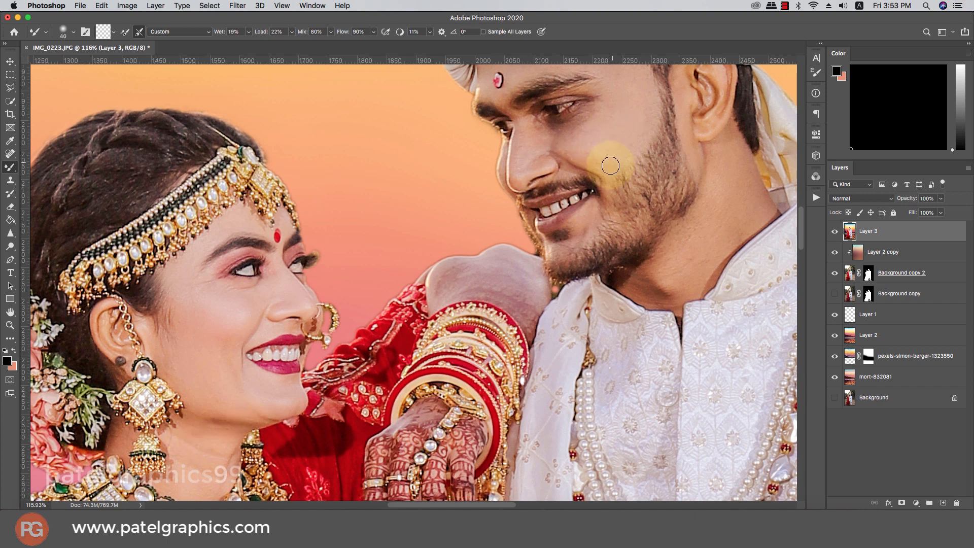
- Smooth the skin on the groom's cheek and beside his nose with the Mixer Brush, varying its size between 20 and 45 px
key("bracketright")
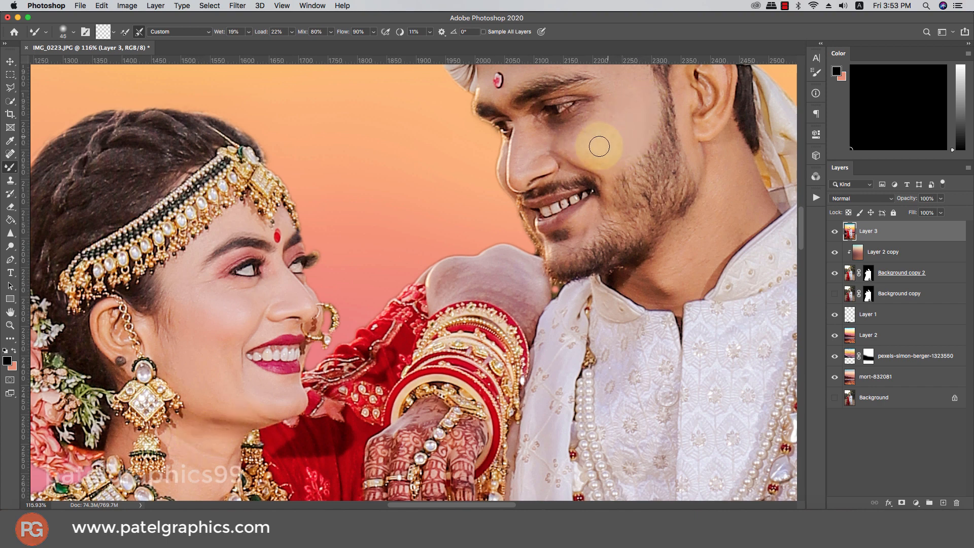
key("bracketleft")
left_click_drag(577, 142, 543, 250)
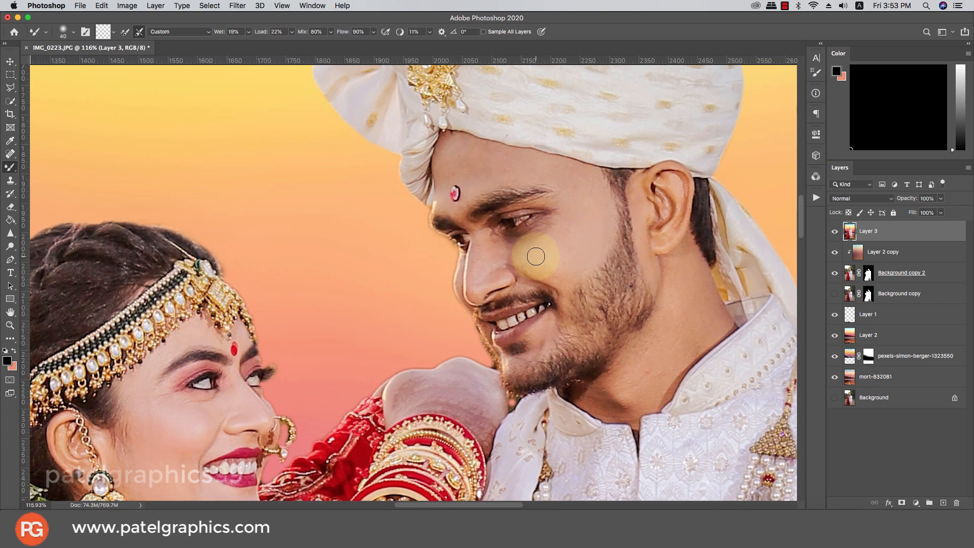
key("bracketleft")
key("bracketleft")
key("bracketleft")
key("bracketleft")
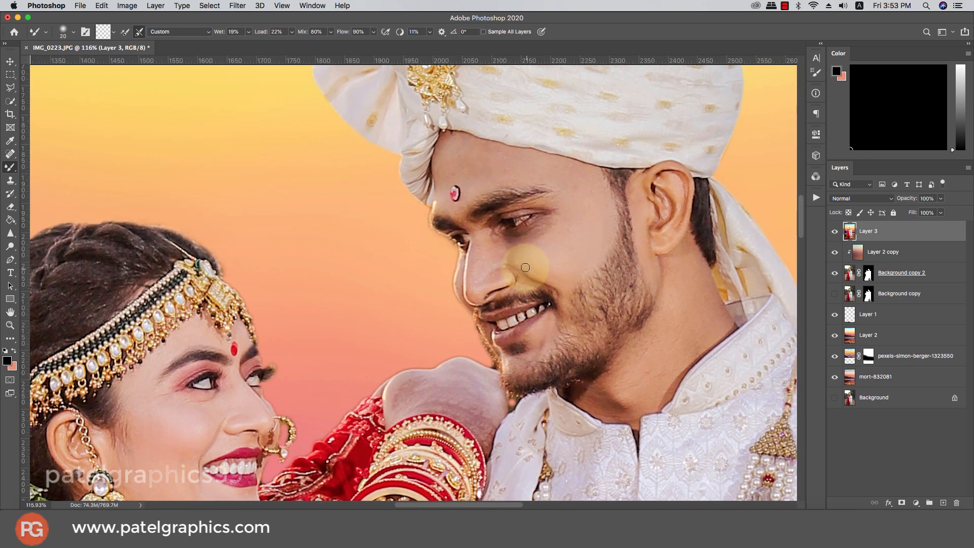
- Smooth the skin on the groom's forehead, nose and the area near his ear with the Mixer Brush at up to 40 px
key("bracketright")
key("bracketright")
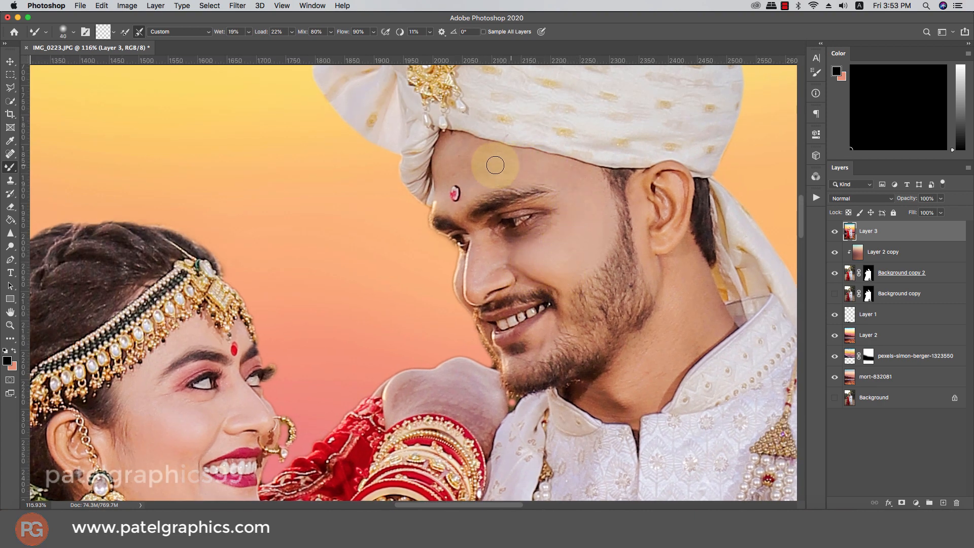
mouse_move(488, 163)
left_mouse_down()
mouse_move(502, 159)
mouse_move(455, 159)
mouse_move(468, 158)
left_mouse_up()
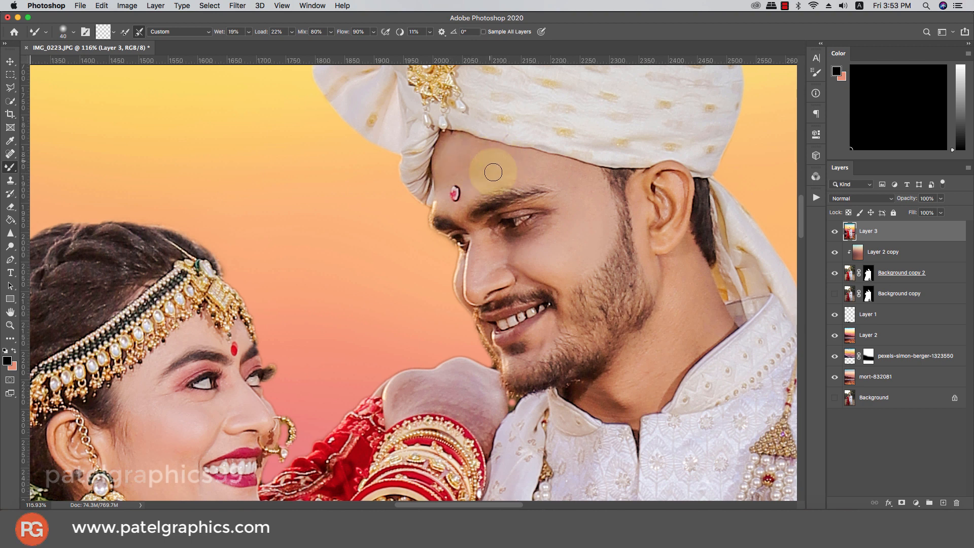
key("bracketleft")
key("bracketleft")
key("bracketleft")
mouse_move(472, 299)
left_mouse_down()
mouse_move(478, 242)
mouse_move(483, 264)
mouse_move(496, 255)
mouse_move(489, 282)
mouse_move(501, 270)
mouse_move(481, 285)
mouse_move(502, 265)
mouse_move(515, 283)
mouse_move(515, 270)
mouse_move(516, 287)
mouse_move(507, 265)
mouse_move(521, 267)
mouse_move(518, 254)
mouse_move(583, 274)
mouse_move(568, 255)
mouse_move(560, 303)
mouse_move(668, 308)
mouse_move(645, 373)
mouse_move(678, 347)
mouse_move(679, 207)
left_mouse_up()
key("bracketleft")
key("bracketleft")
key("bracketright")
- Compare the whole image with and without Layer 3, and examine the retouched couple up close
scroll(652, 220, "down", 2)
scroll(654, 215, "down", 5)
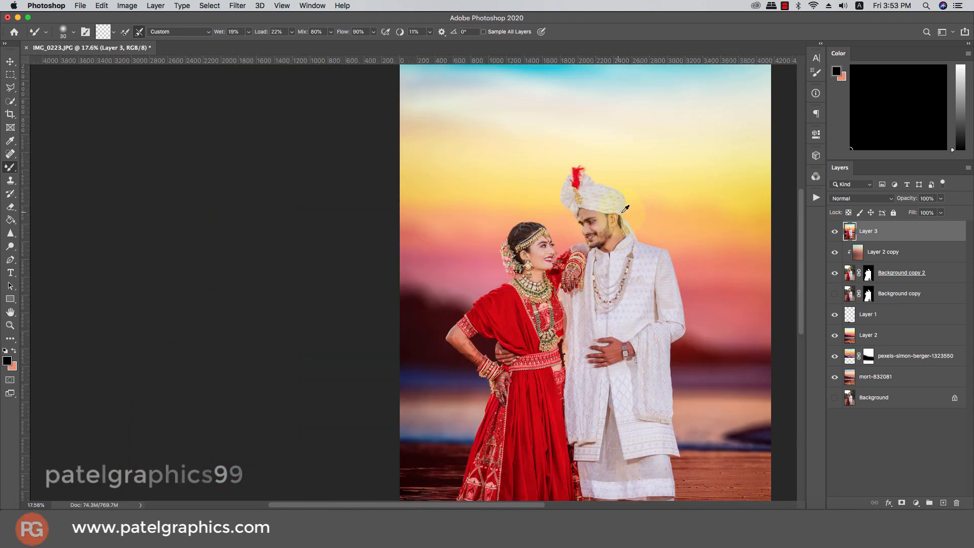
left_click(392, 212, "alt")
scroll(514, 271, "down", 2)
scroll(500, 278, "up", 2)
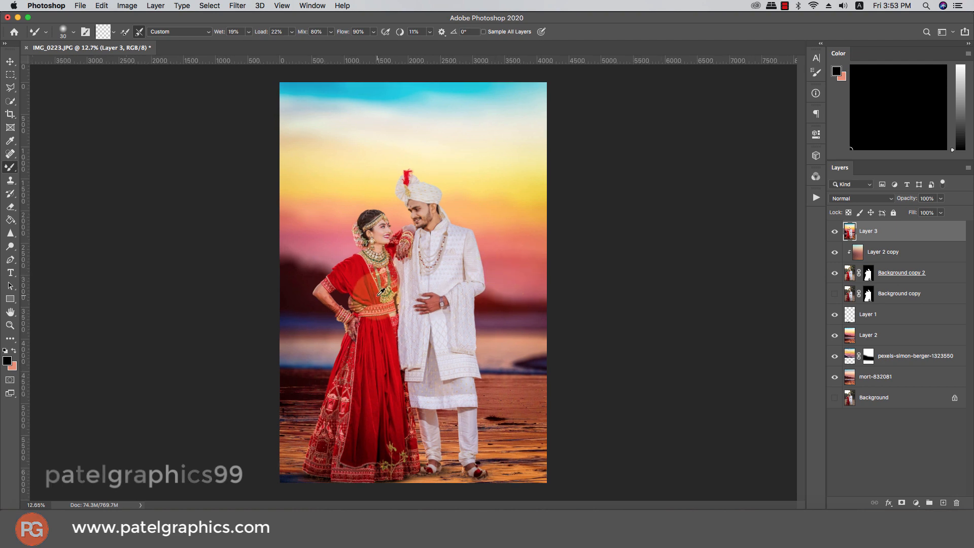
left_click(835, 232)
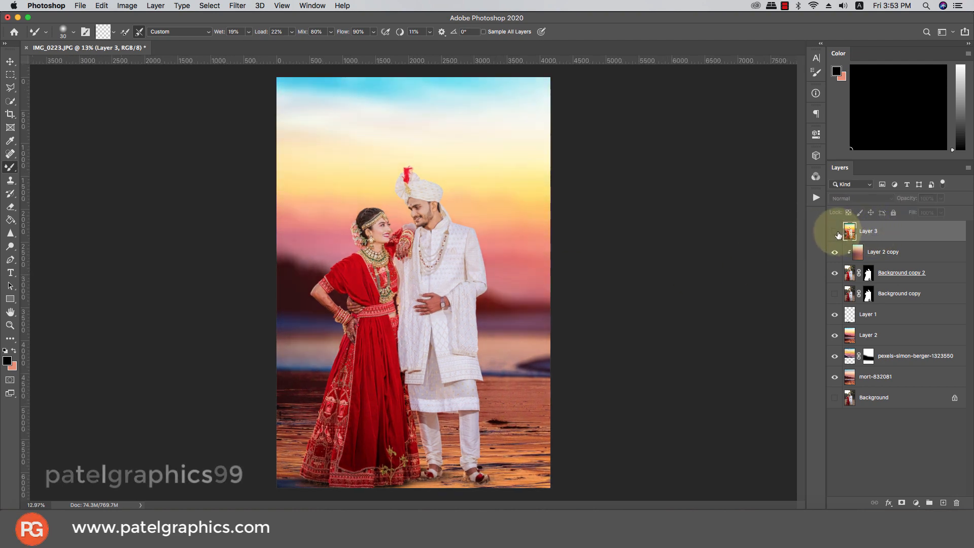
left_click(835, 232)
left_click(835, 232)
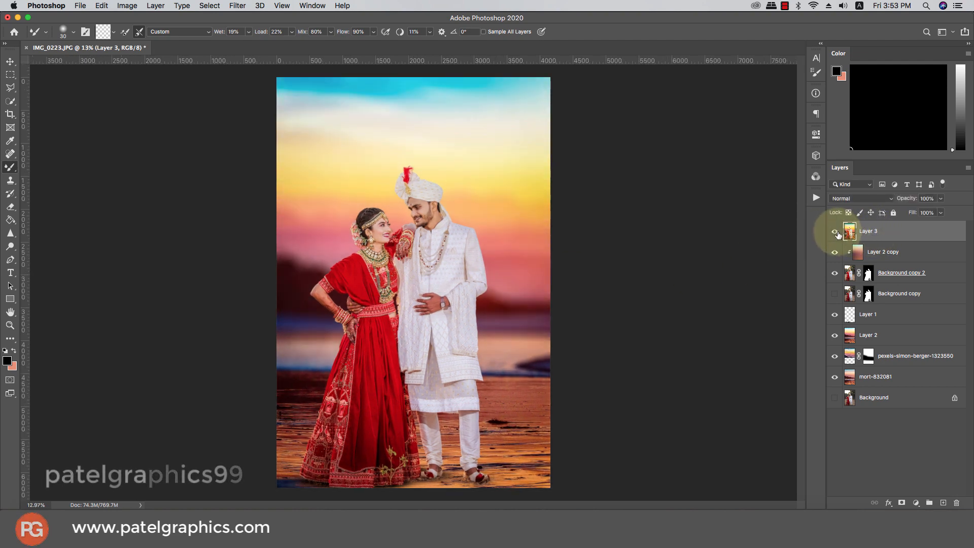
left_click(835, 232)
left_click(835, 232)
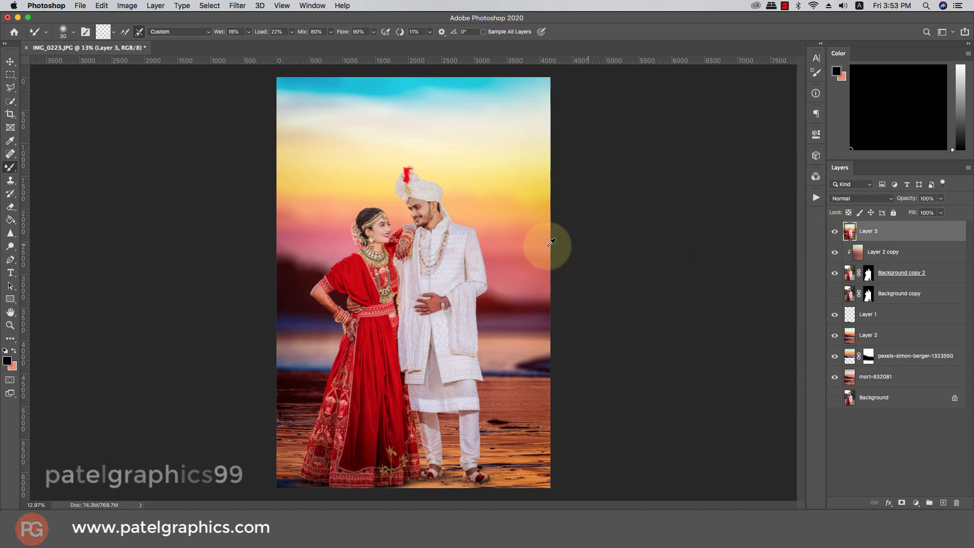
scroll(354, 243, "up", 5)
scroll(488, 242, "right", 3)
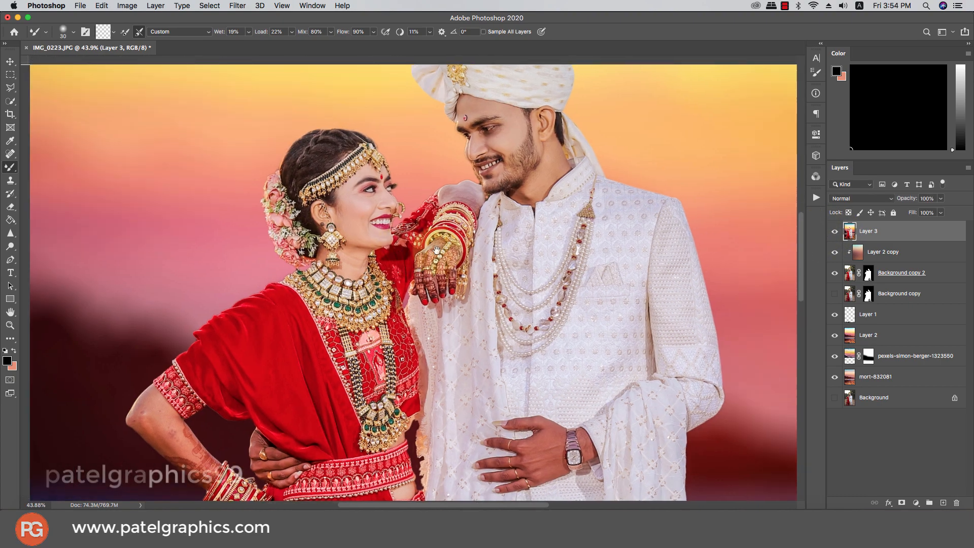
scroll(444, 250, "down", 5)
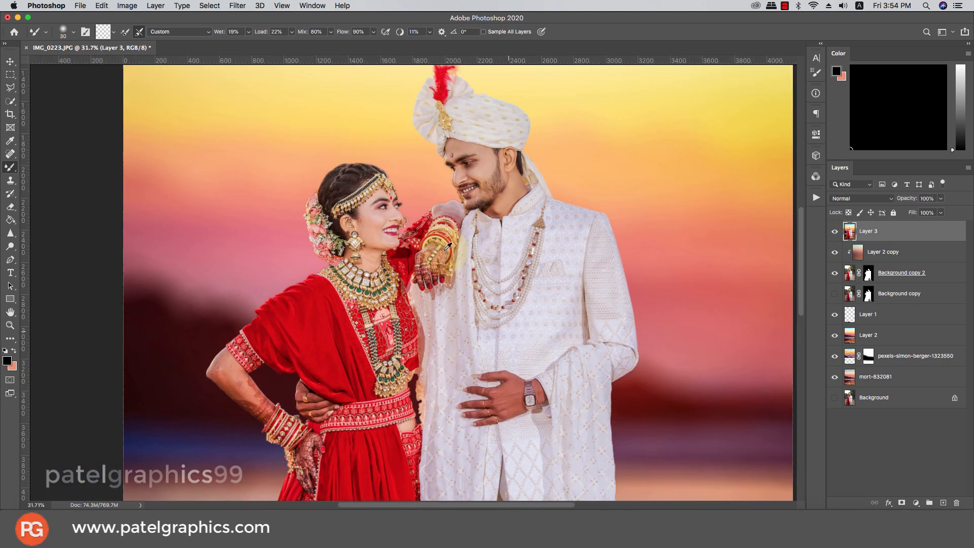
- Group all layers from Layer 3 down to mort-832081 and make the original Background layer visible
left_click(881, 379, "shift")
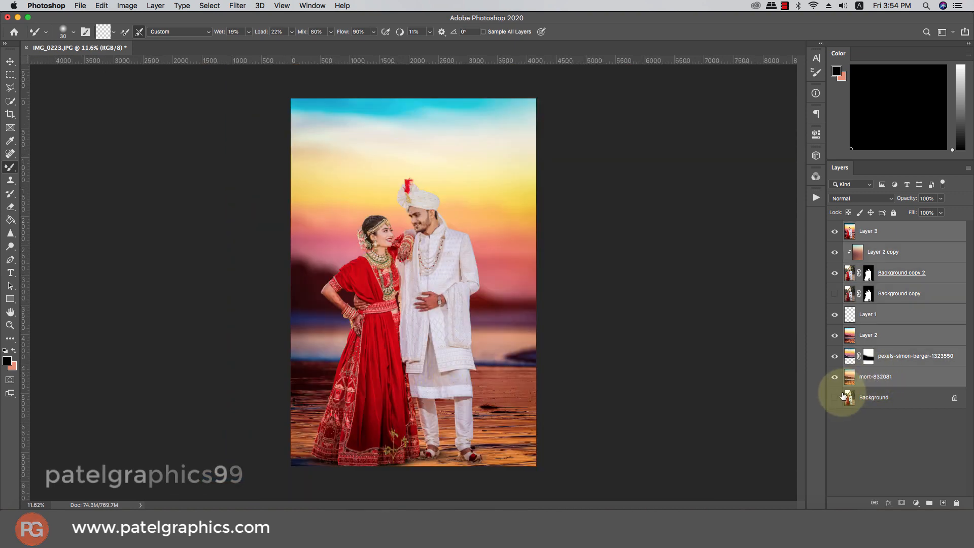
key("super+g")
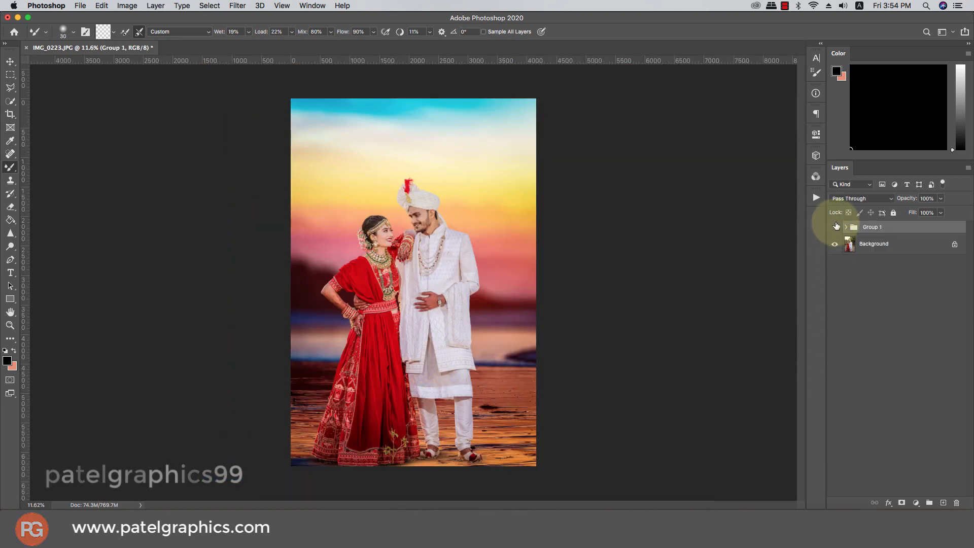
- Compare the finished composite with the original photo by repeatedly hiding and showing the layer group
left_click(835, 226)
left_click(835, 227)
left_click(835, 227)
left_click(835, 227)
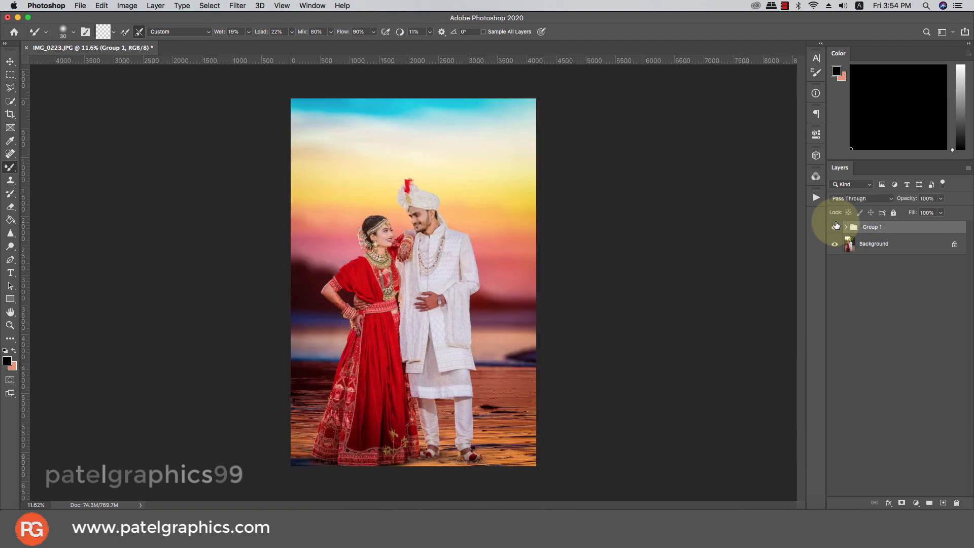
left_click(835, 227)
left_click(835, 226)
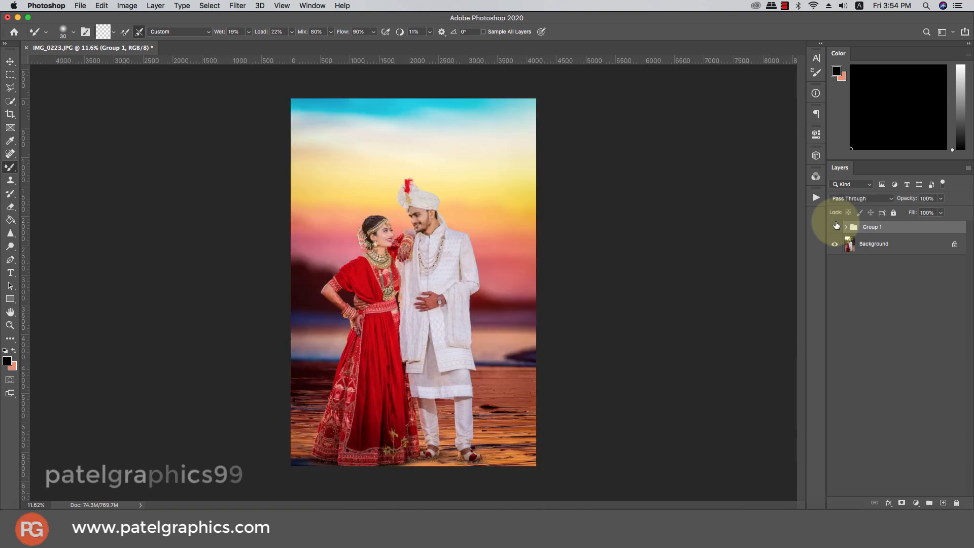
left_click(835, 227)
left_click(835, 227)
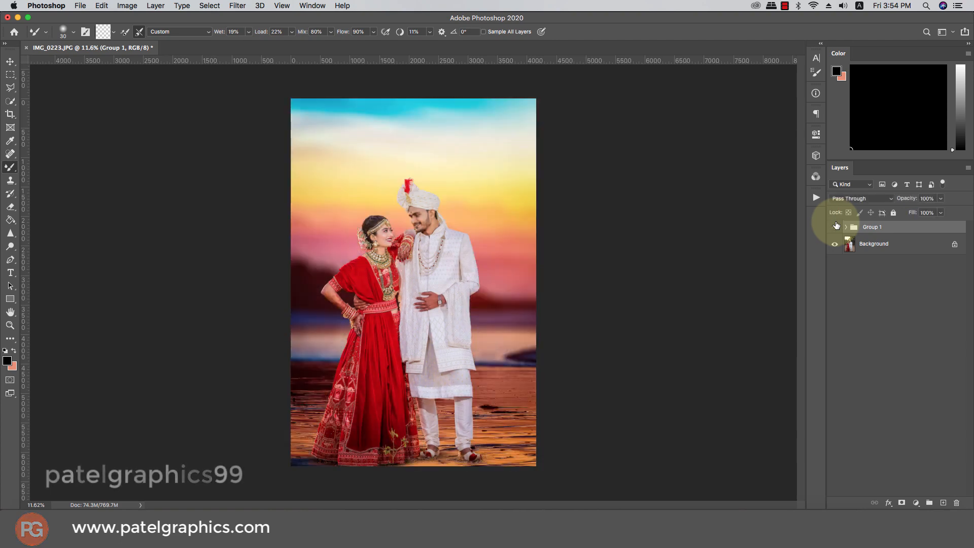
left_click(835, 227)
left_click(835, 226)
left_click(835, 227)
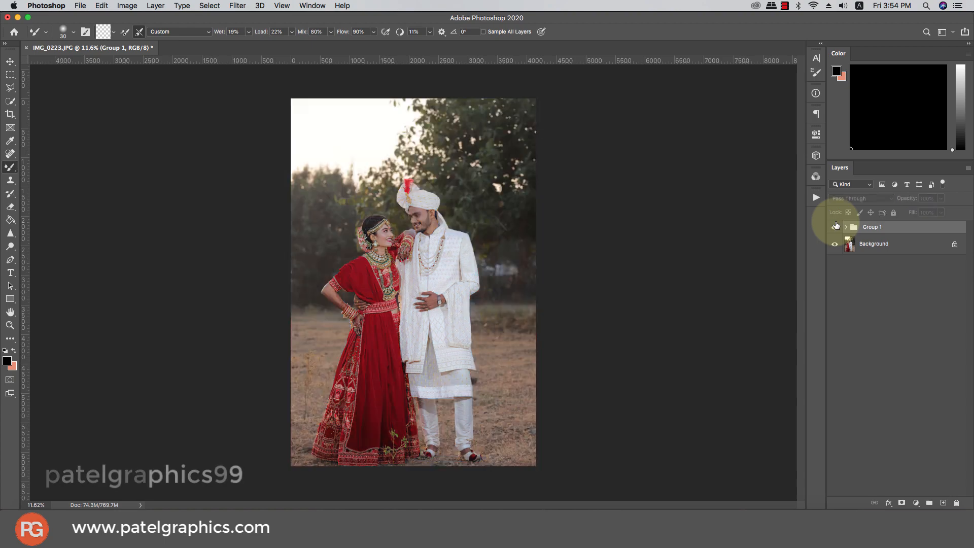